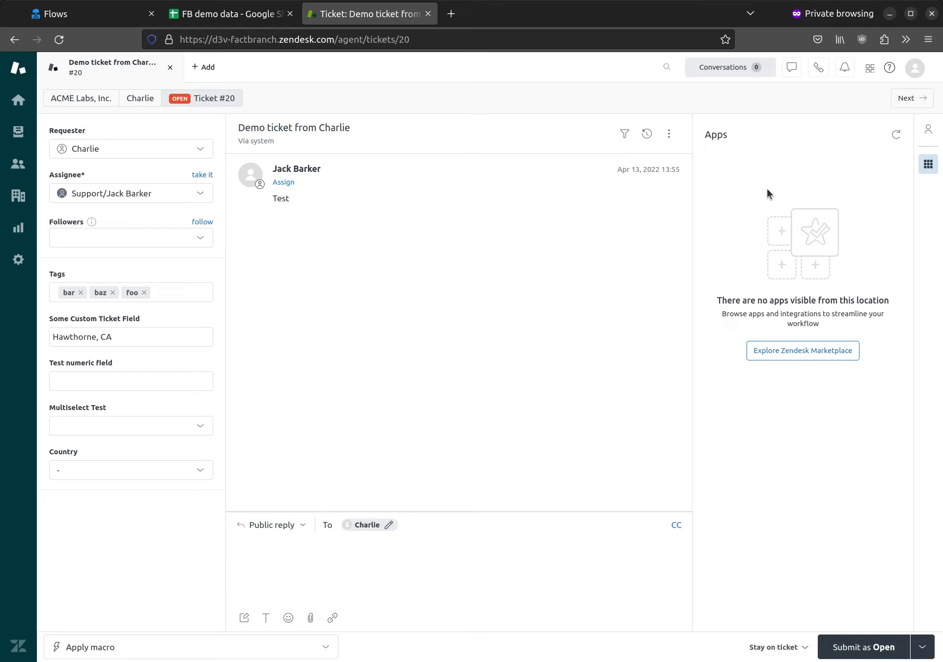
Switch from the Zendesk demo ticket to the FactBranch Flows page
click(99, 17)
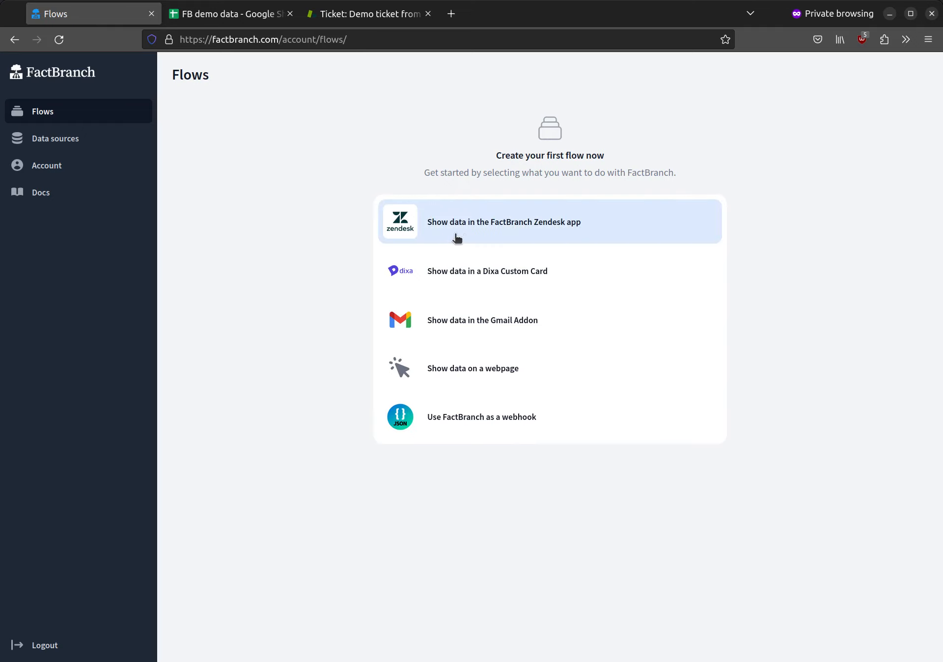
Create a 'Show data in Zendesk' flow using the FactBranch Zendesk app flow type
click(614, 229)
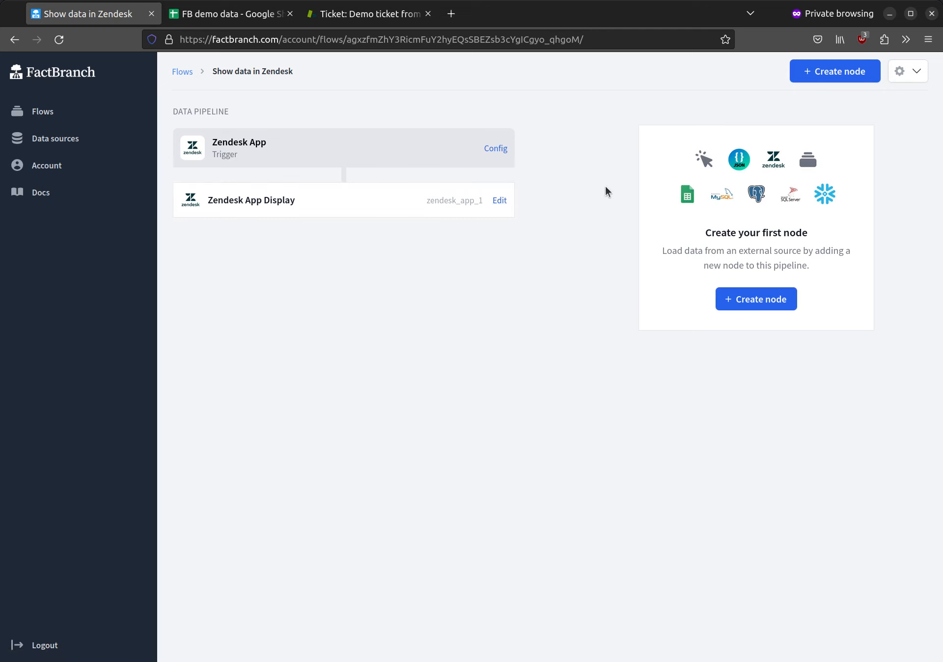
Add a Google Sheets node to the flow and start connecting a Google account
click(763, 299)
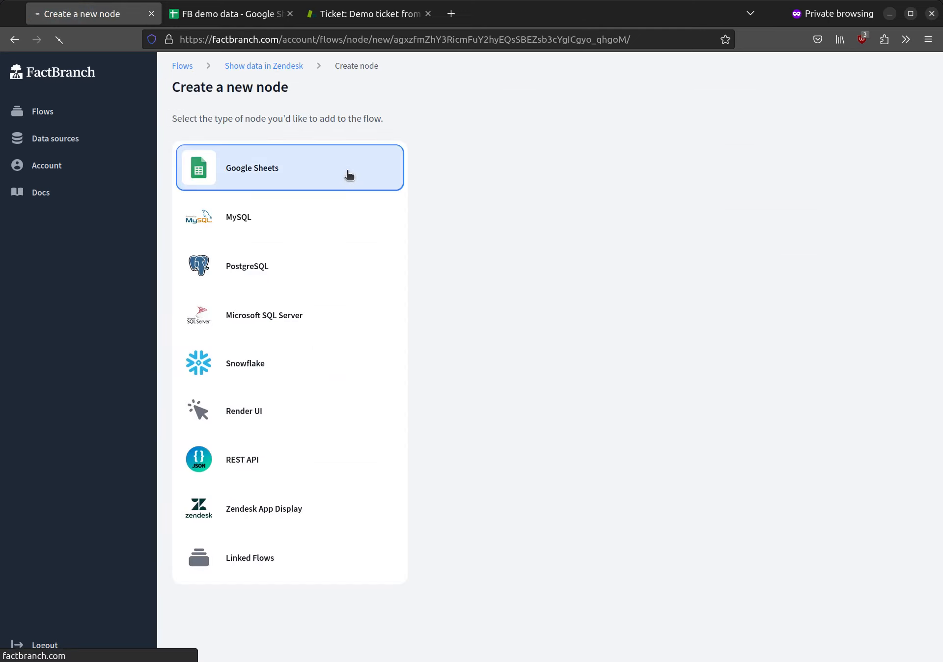
click(354, 172)
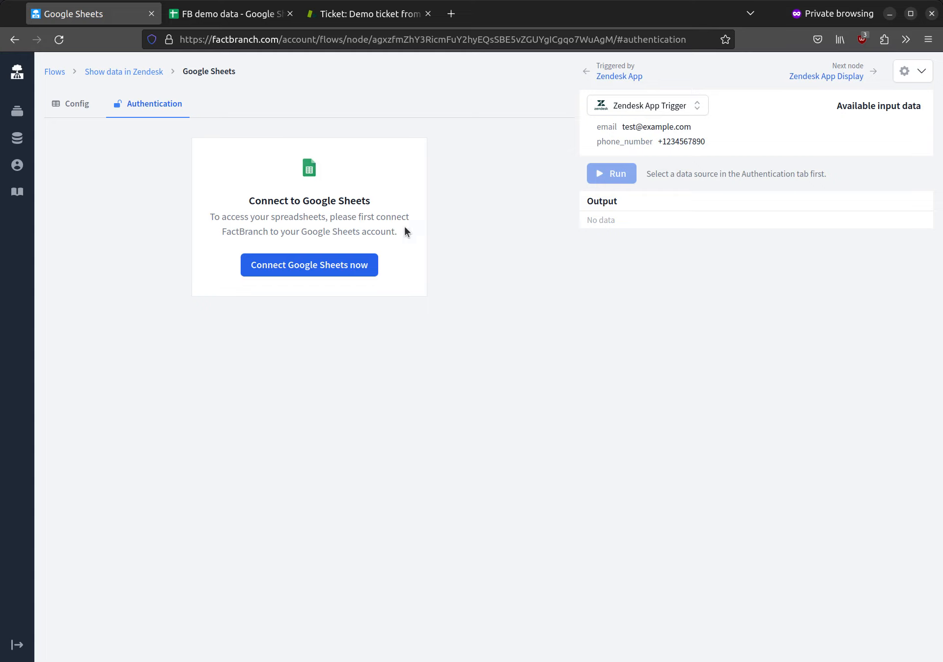
click(315, 271)
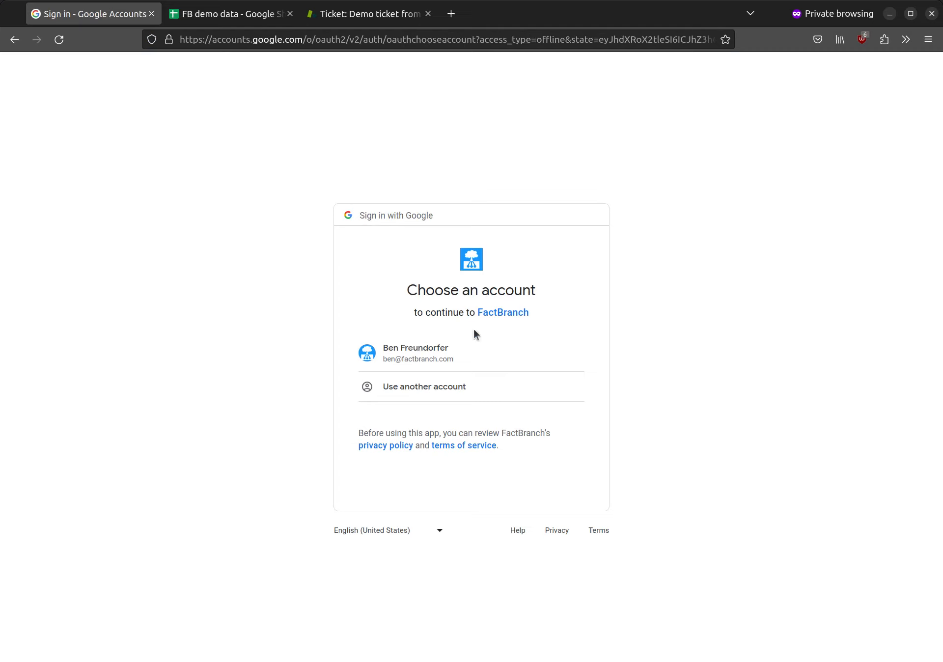
Choose the listed Google account and allow FactBranch access to Google Sheets
click(454, 355)
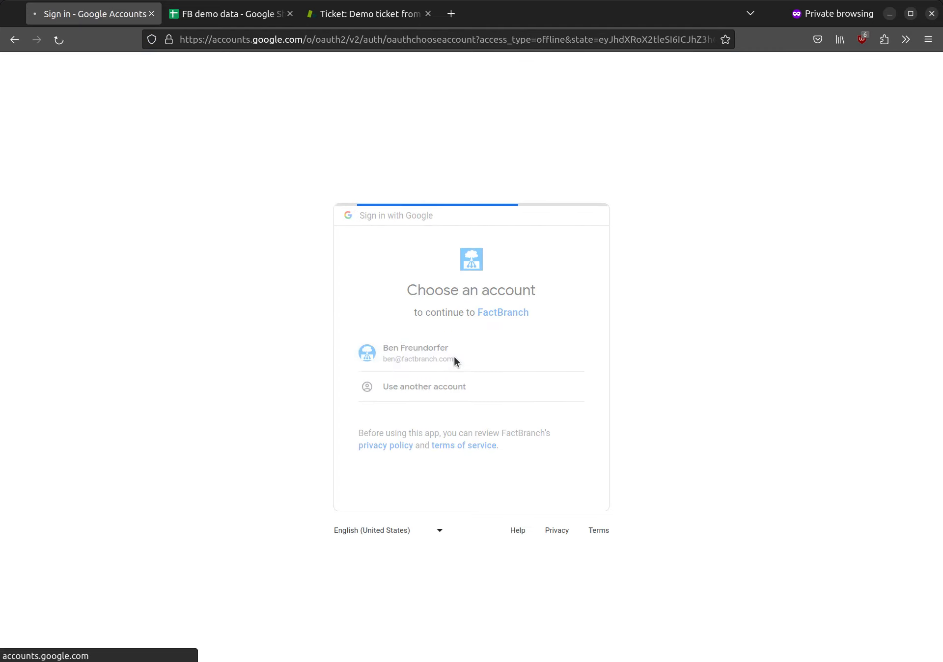
click(531, 502)
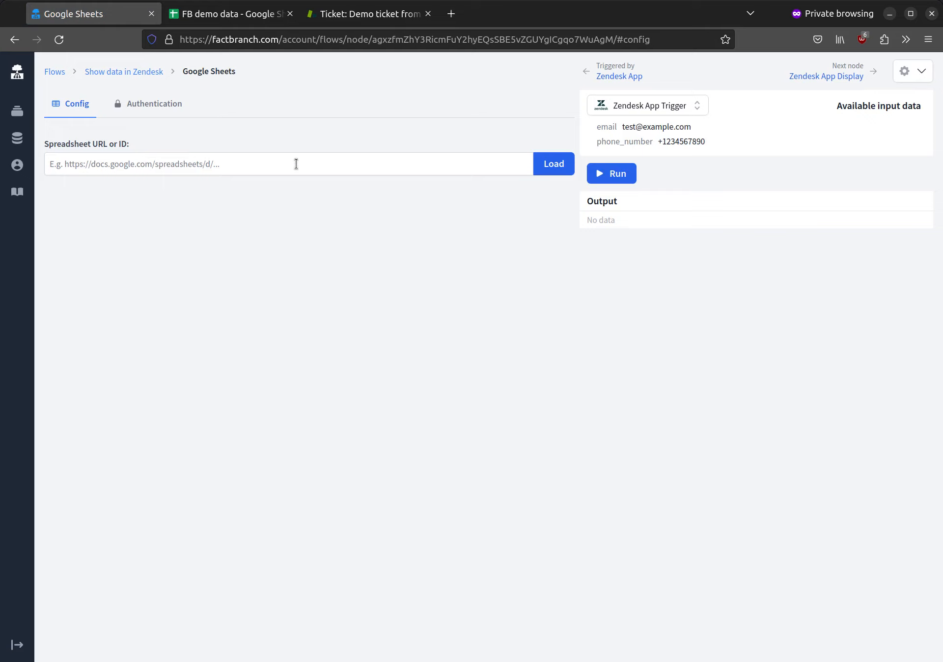
Paste the FB demo data spreadsheet URL into Spreadsheet URL or ID and load it
click(155, 109)
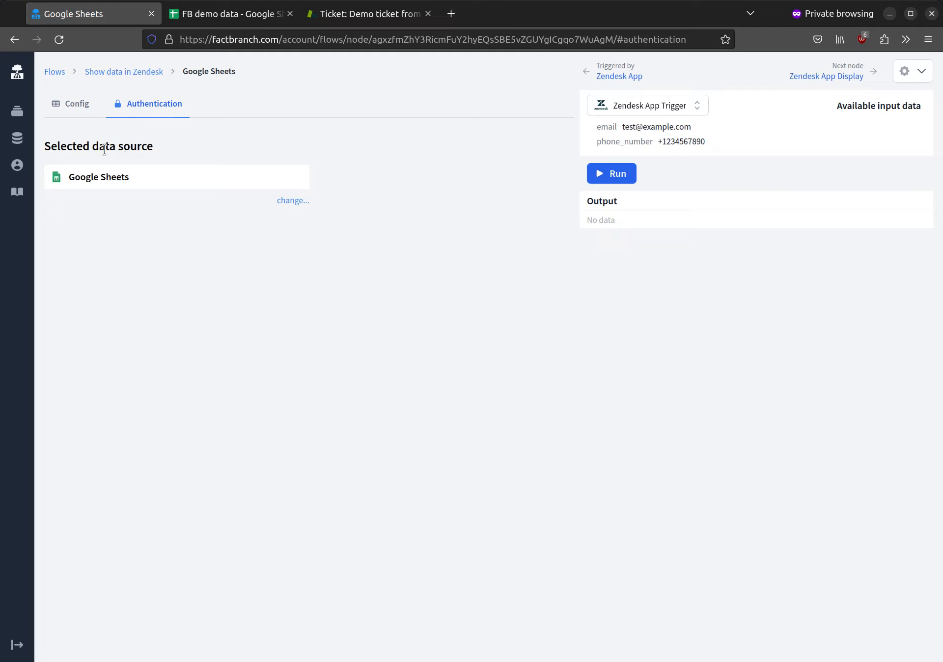
click(78, 106)
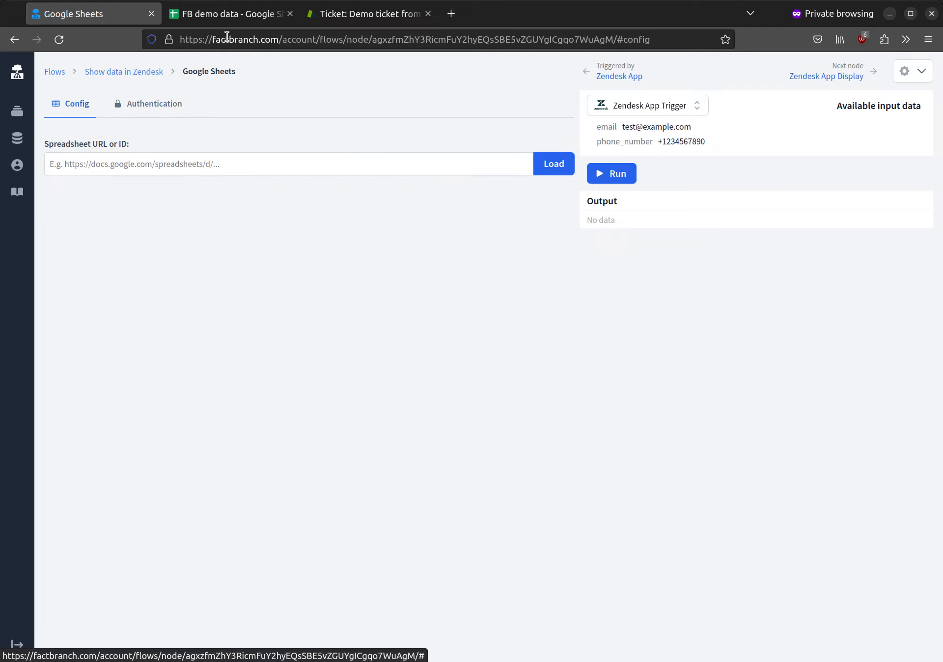
click(223, 14)
click(273, 40)
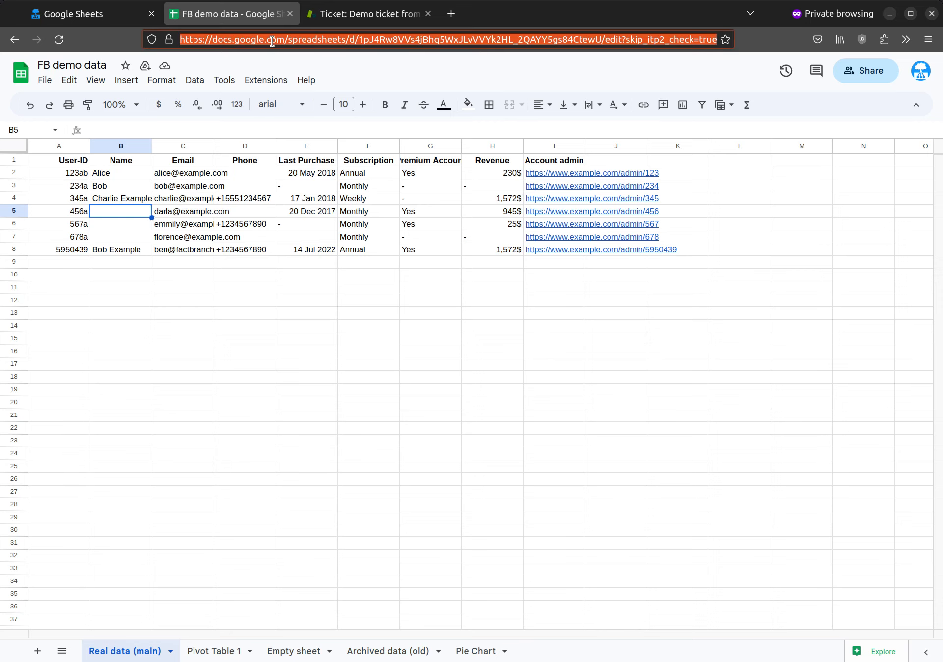
click(76, 13)
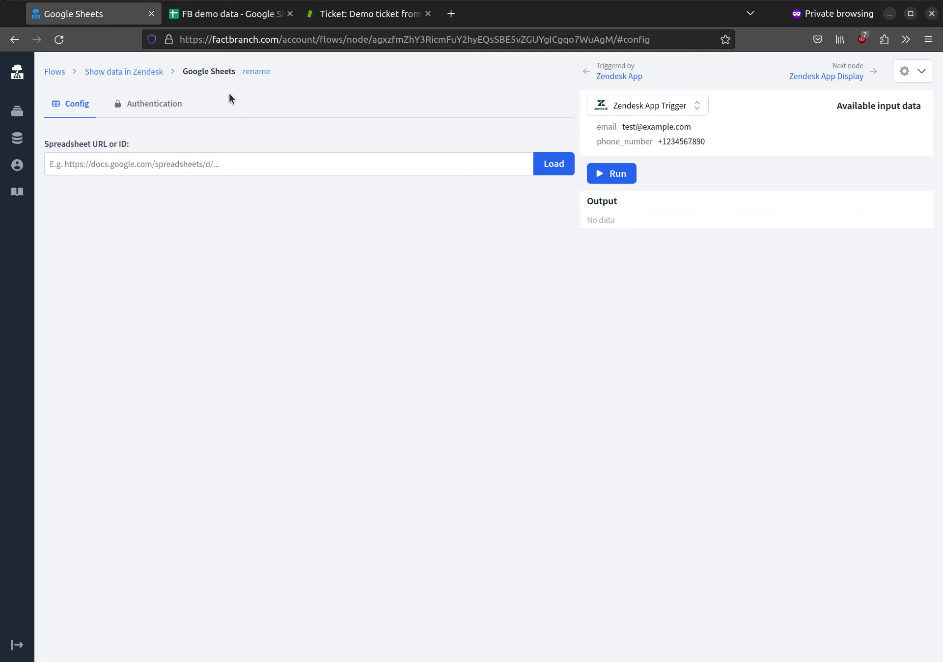
click(230, 166)
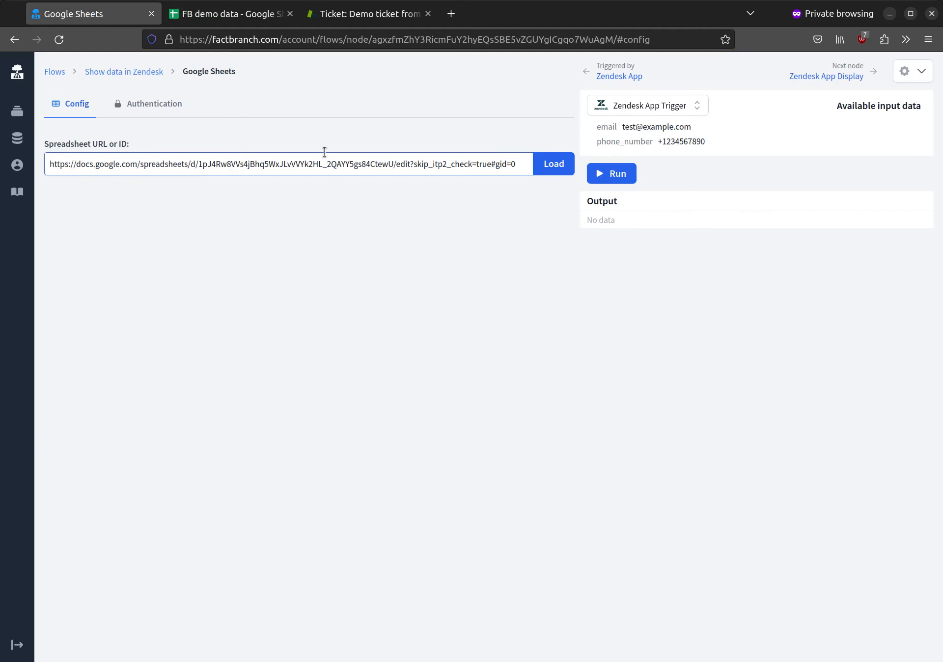
click(551, 163)
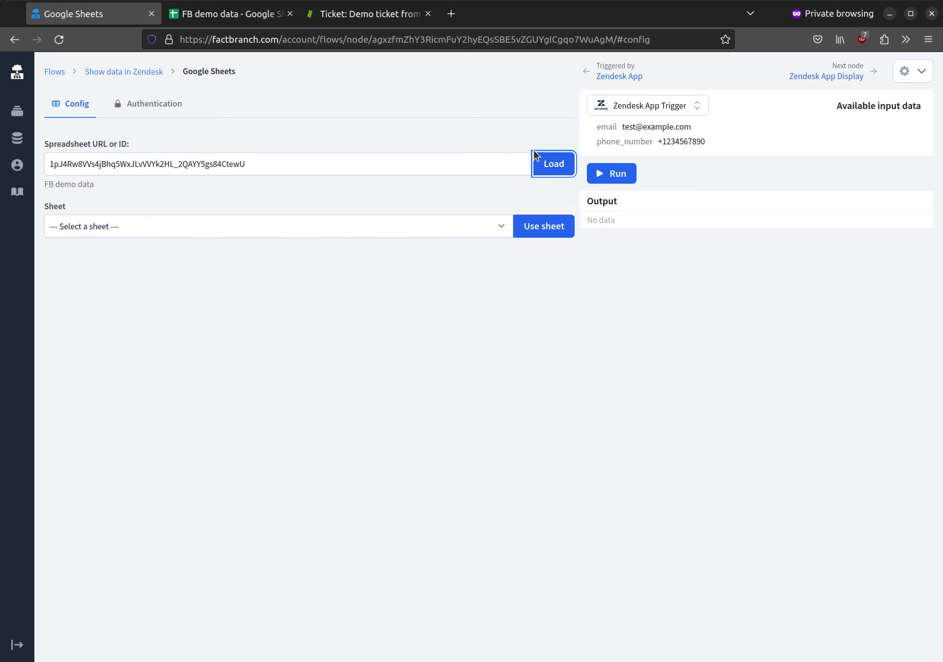
Select the 'Real data (main)' sheet in the Sheet dropdown and use it for the node
click(140, 222)
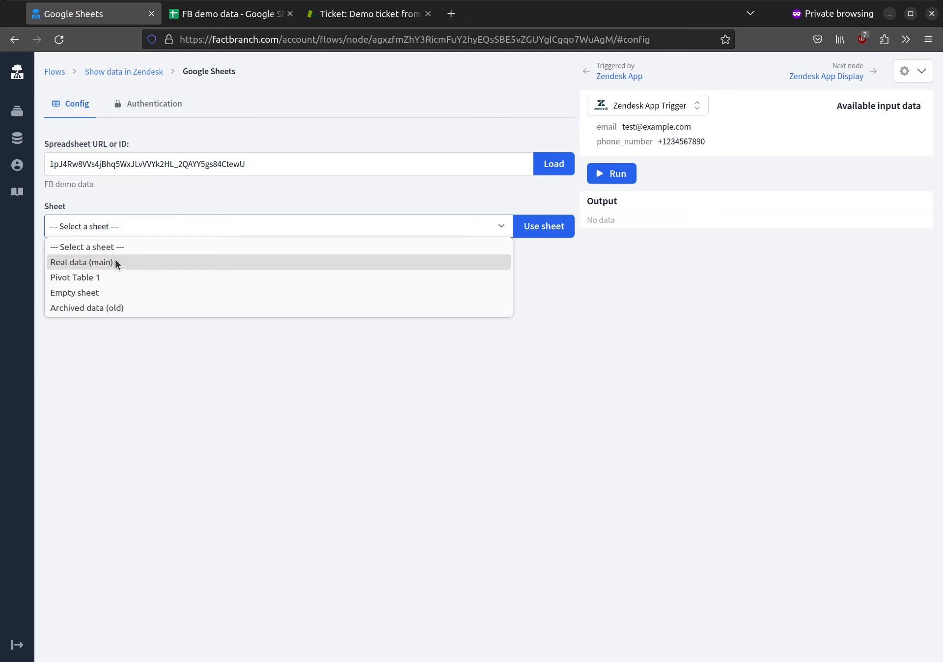
click(207, 22)
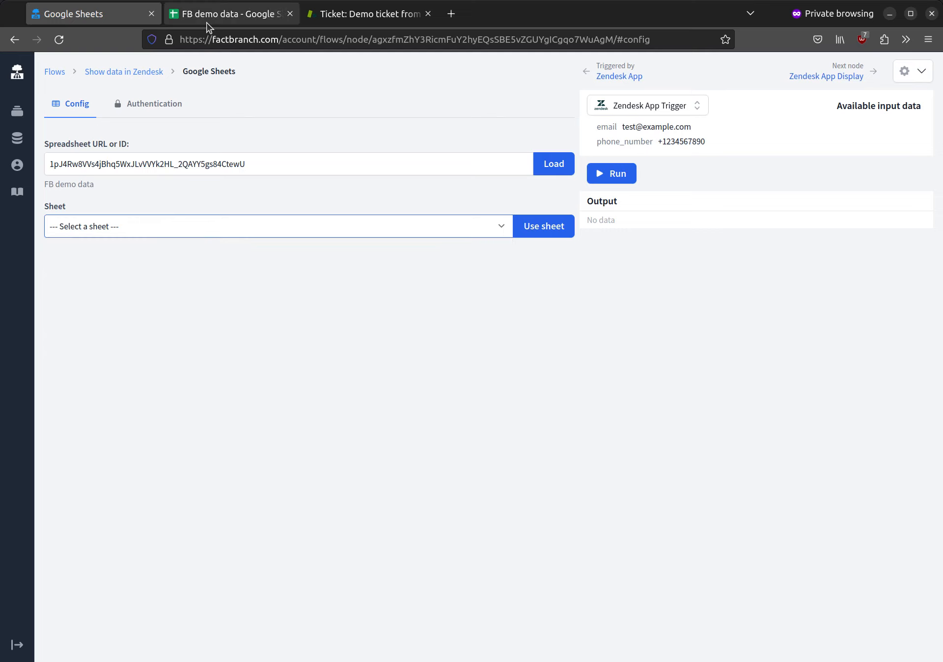
click(208, 16)
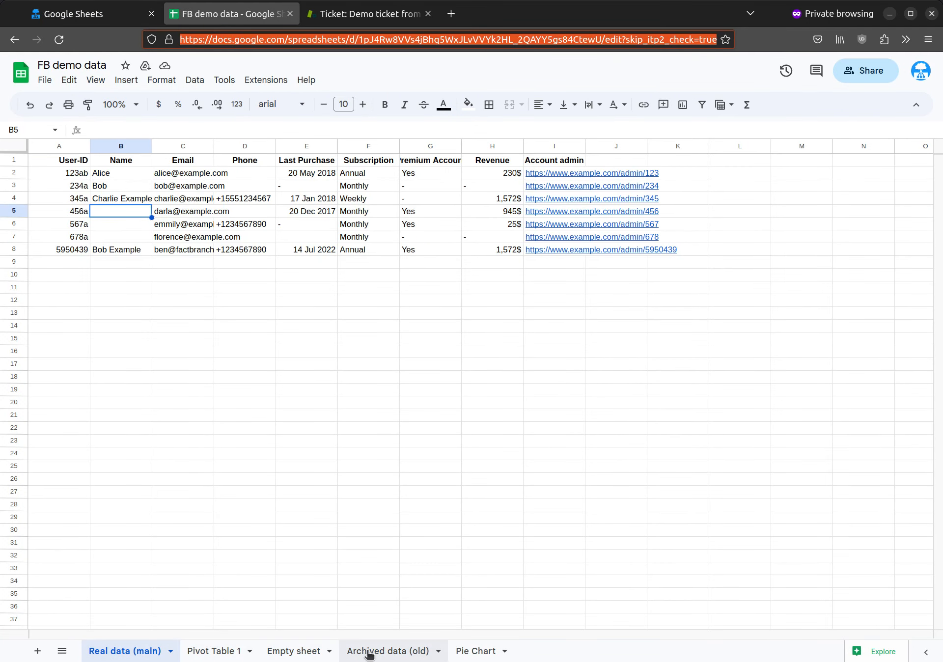
click(114, 654)
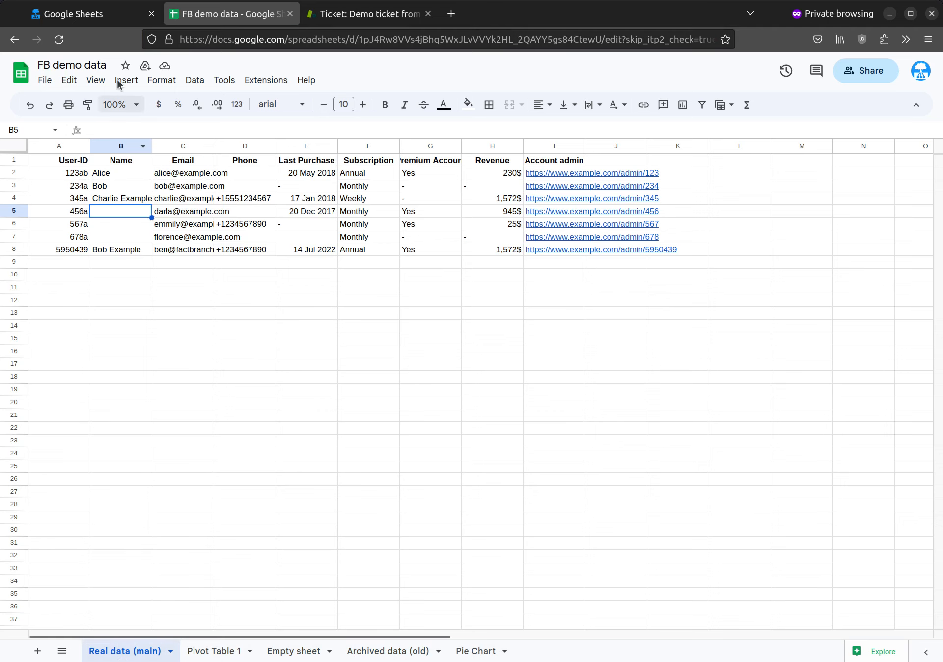
click(95, 15)
click(158, 229)
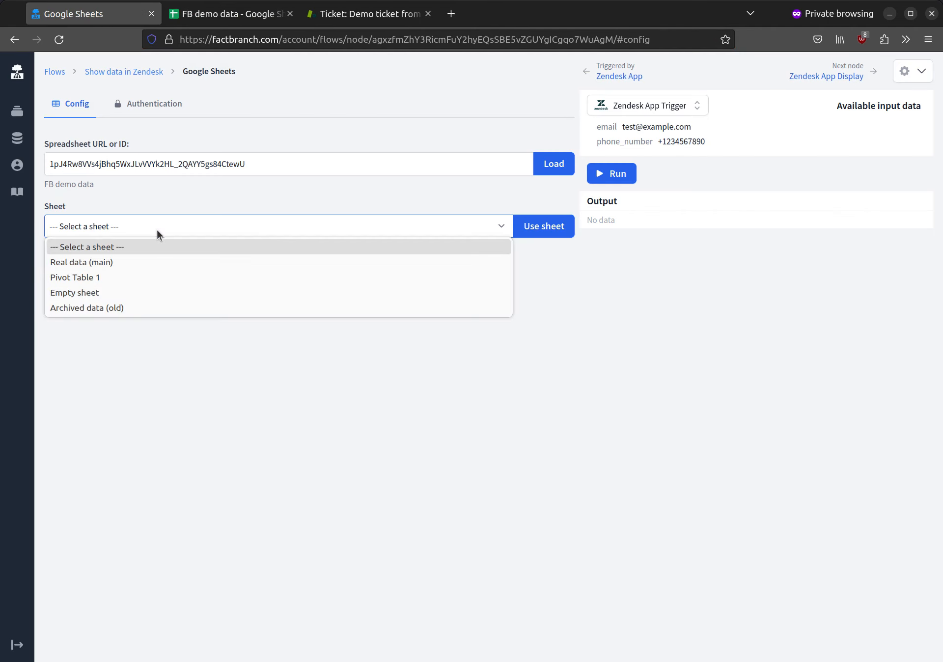
click(143, 256)
click(529, 232)
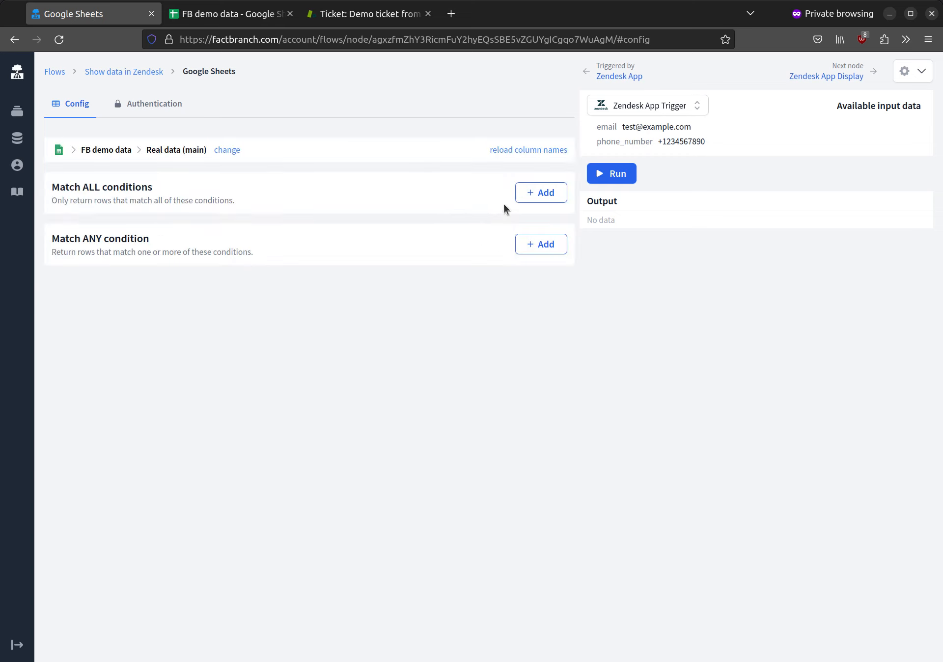
Run the node and review the output rows and field names like User-ID, Name, Email
click(616, 174)
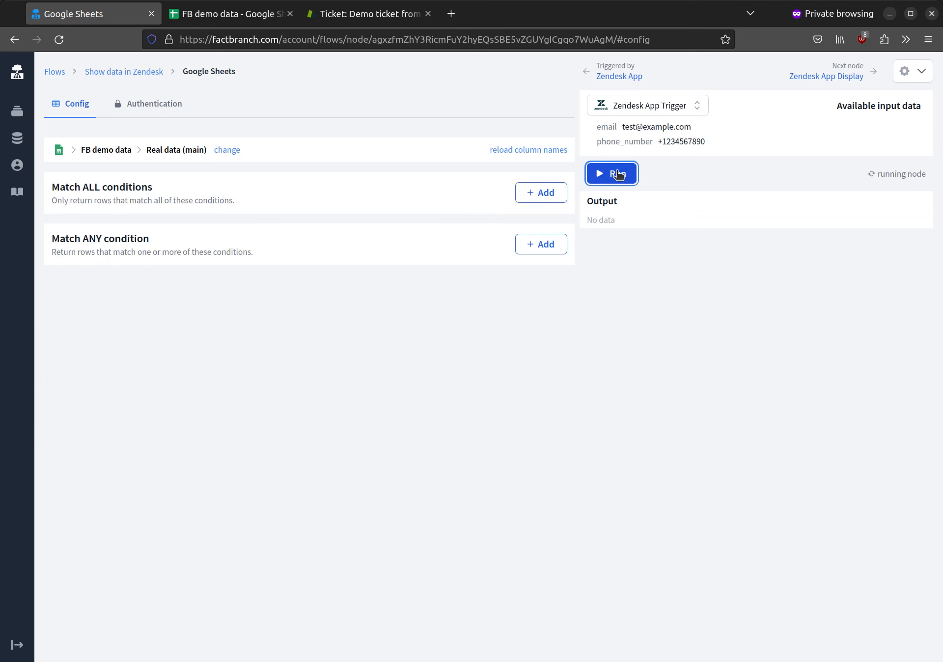
scroll(806, 316, down, 10)
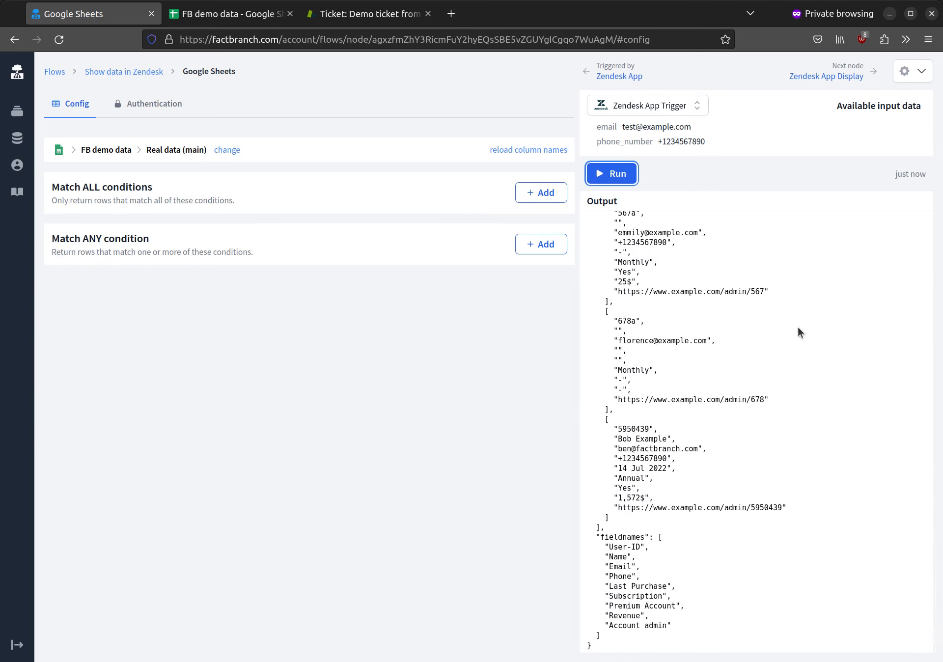
scroll(798, 328, up, 10)
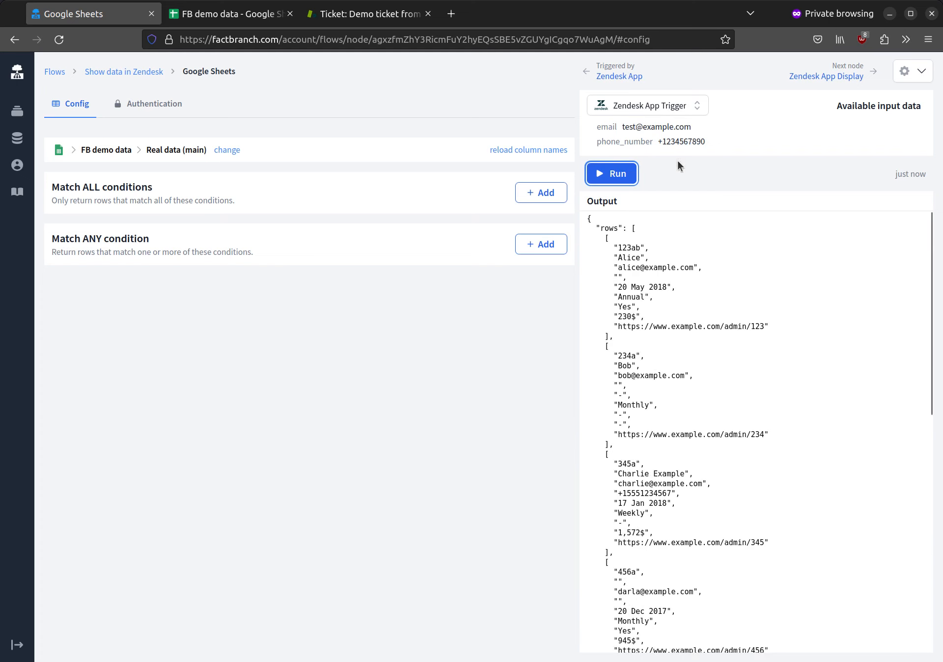
mouse_move(653, 125)
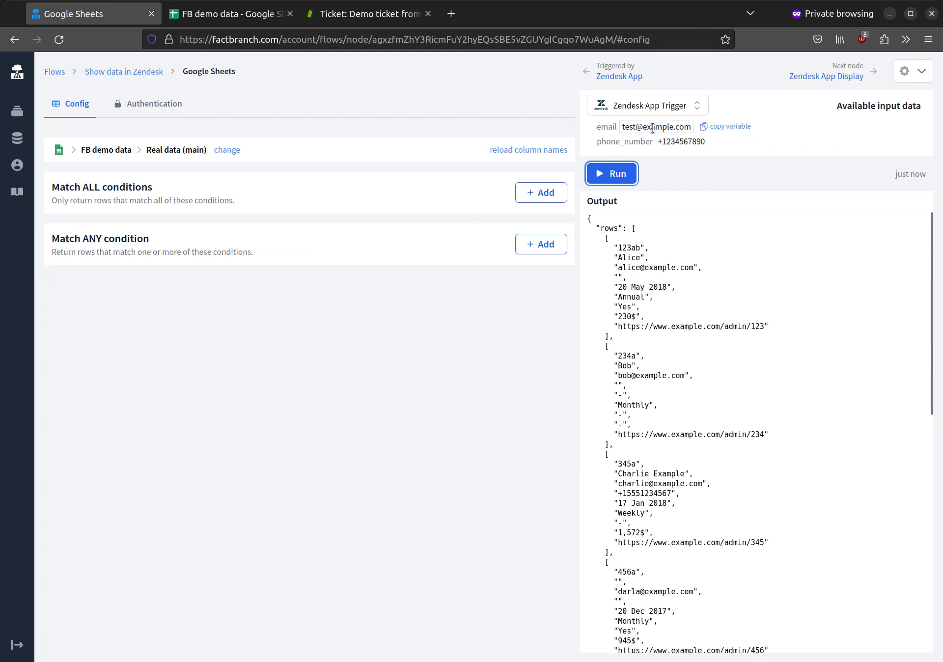
Add a Match ALL condition Email equals $trigger.data.email and rerun the node
click(544, 190)
click(130, 233)
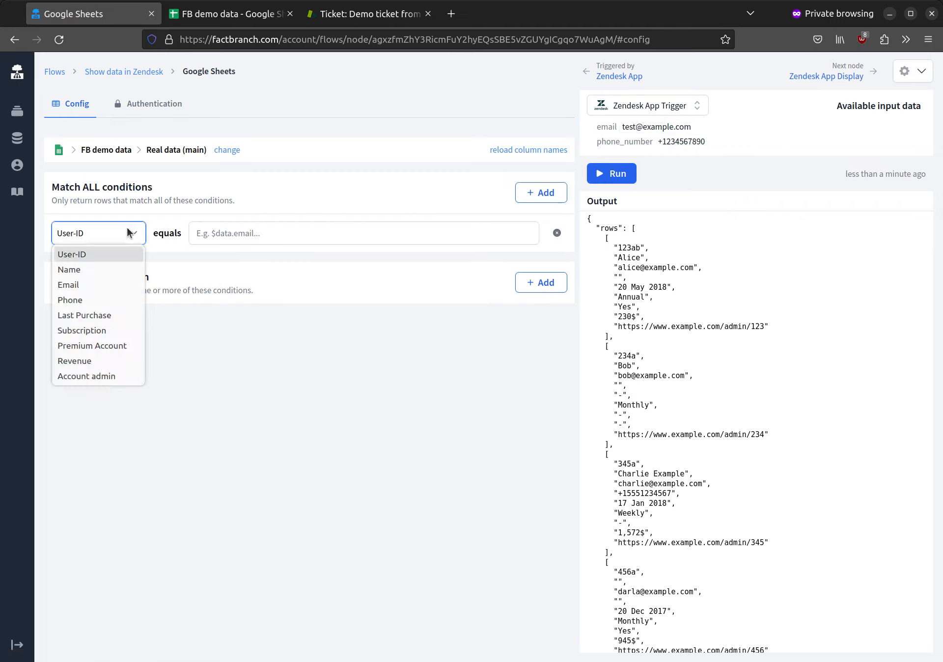
click(112, 288)
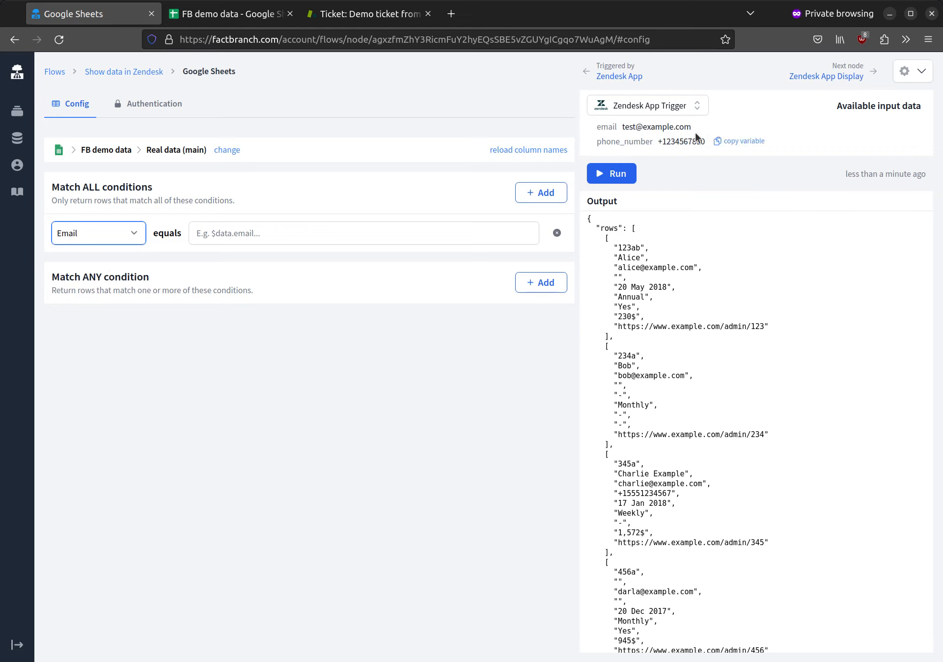
mouse_move(615, 131)
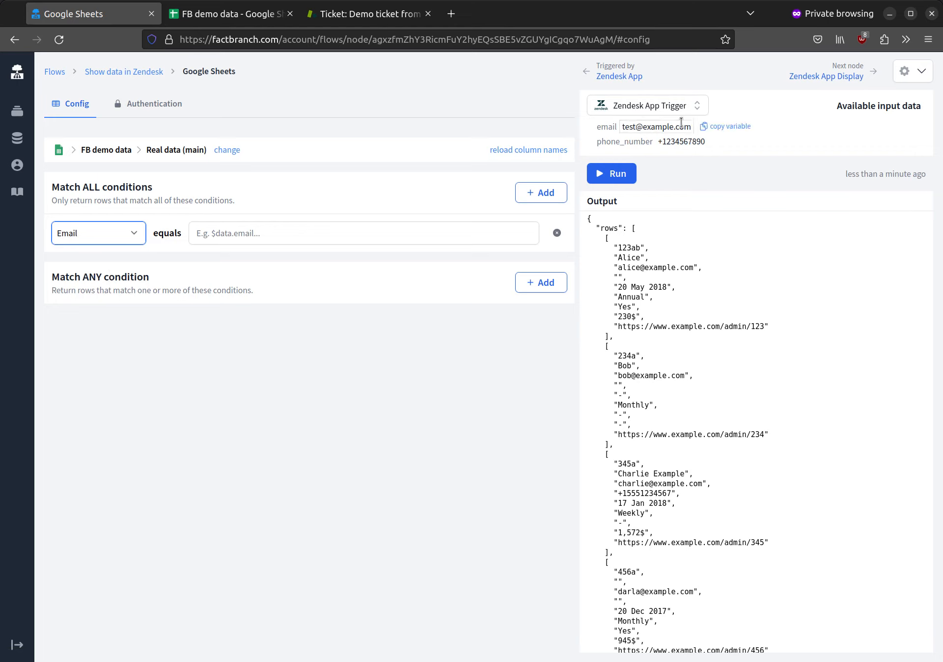
click(725, 127)
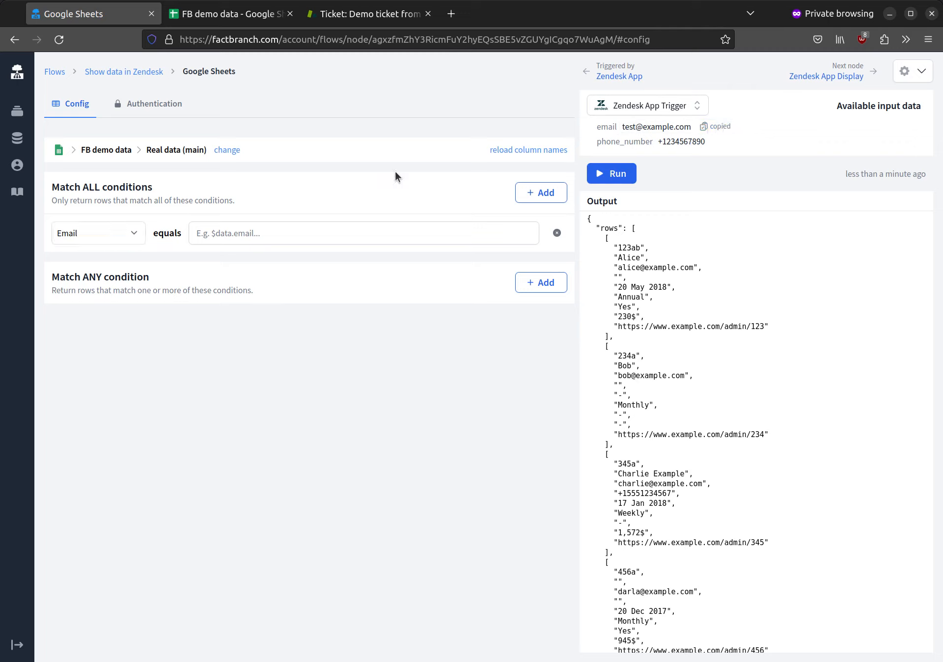
click(238, 236)
key(ctrl+v)
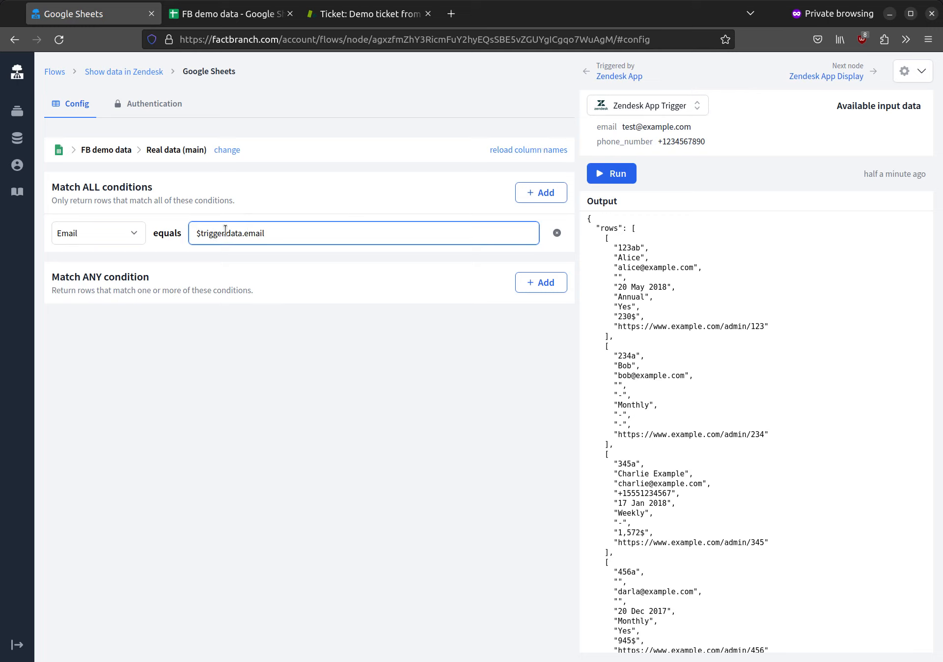
mouse_move(651, 127)
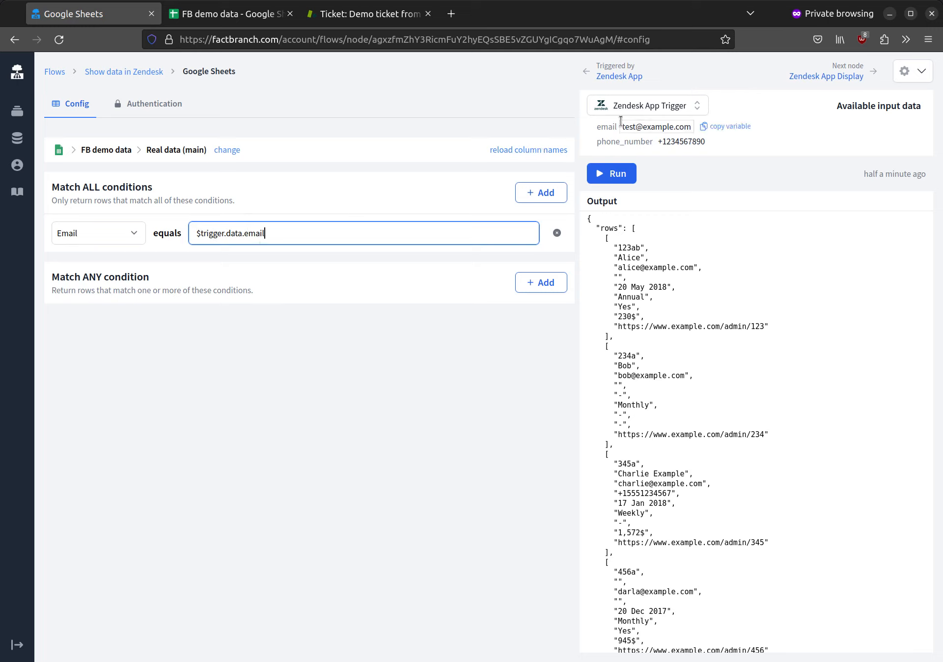
click(622, 177)
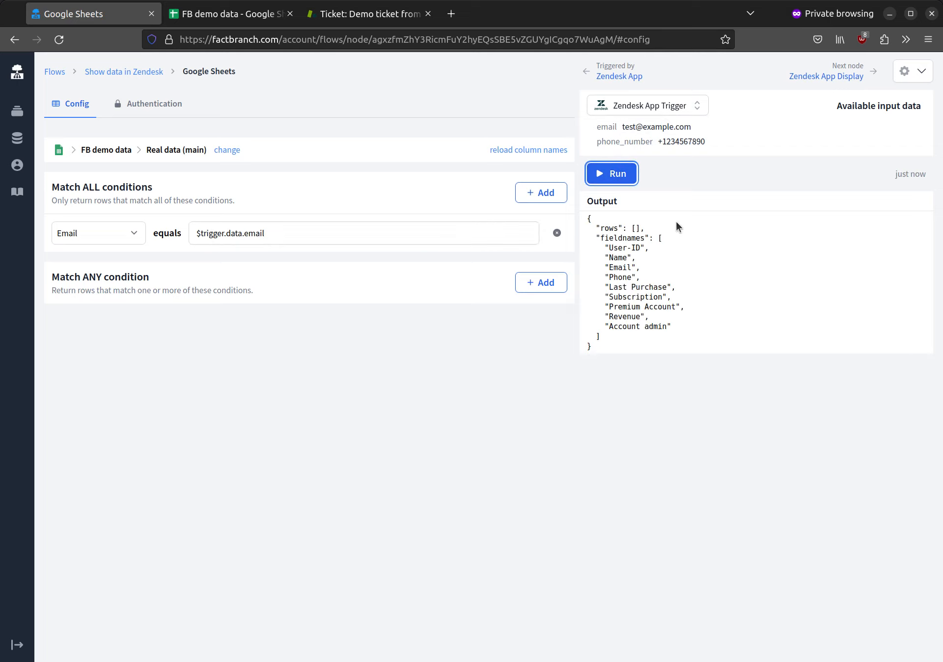
Change the trigger's test email to an address from the sheet, rerun, and return to the pipeline
click(629, 130)
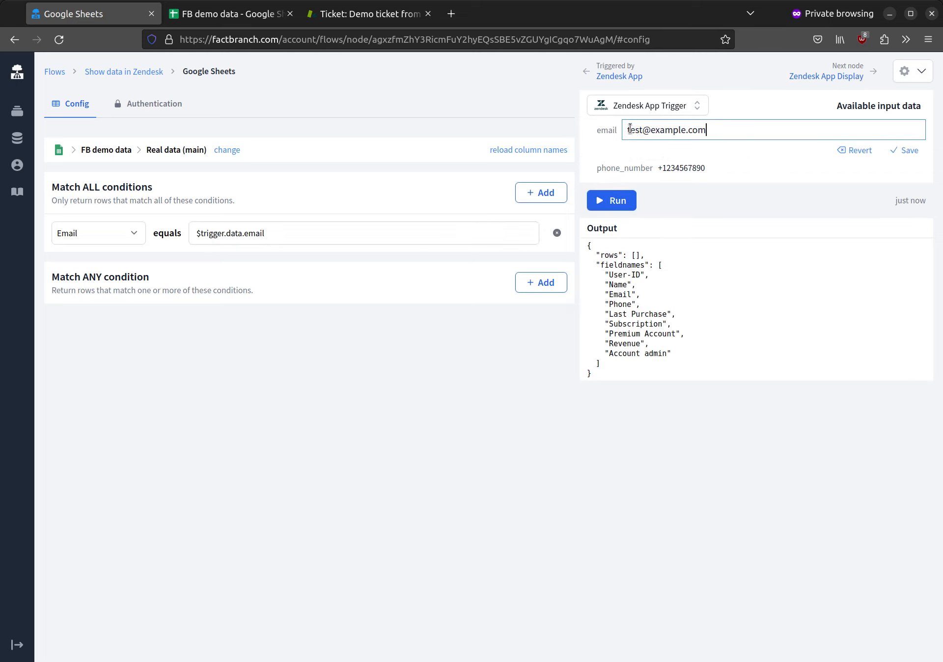
double_click(634, 130)
text(alice)
click(906, 150)
click(636, 177)
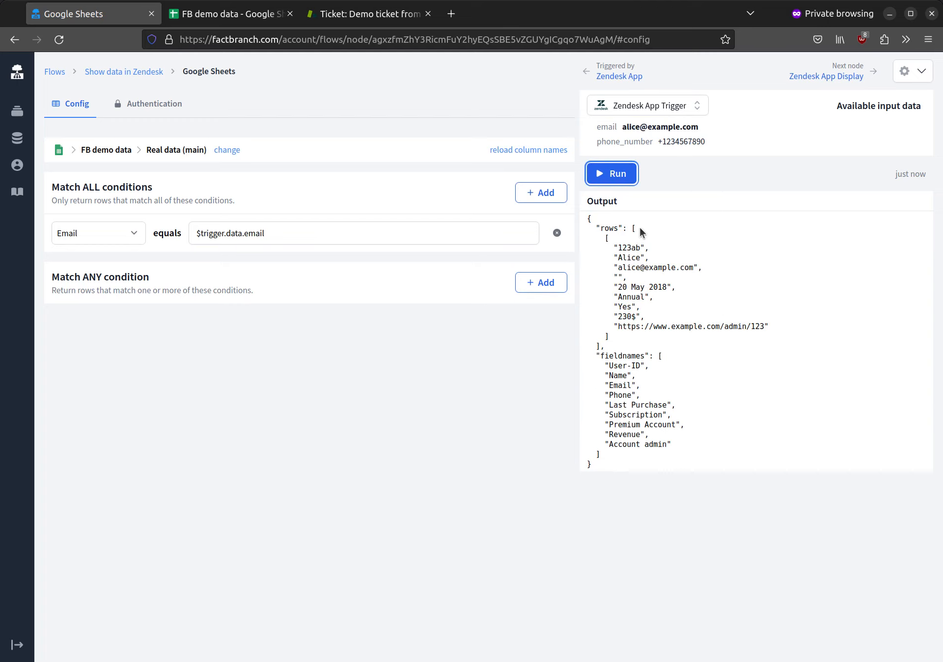
click(128, 73)
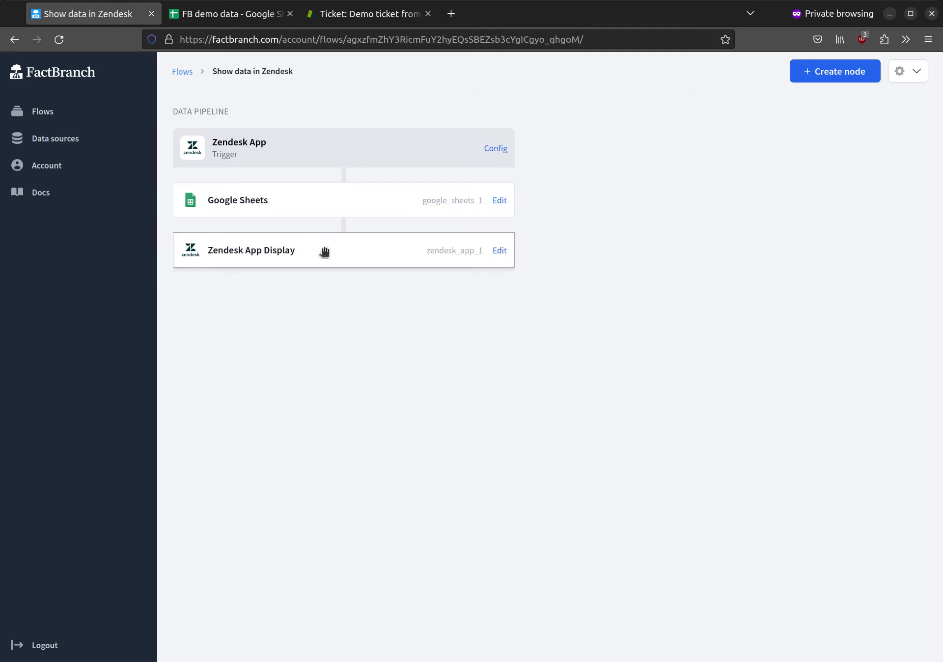
Open the Zendesk App Display node, review the matched row's input data, and generate a display template
click(499, 251)
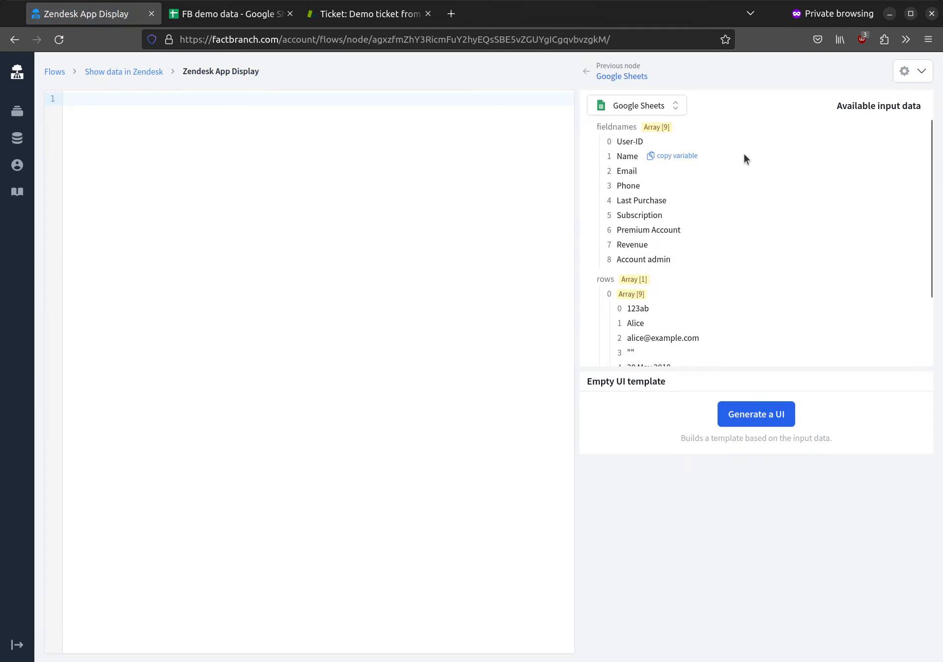
scroll(750, 196, down, 3)
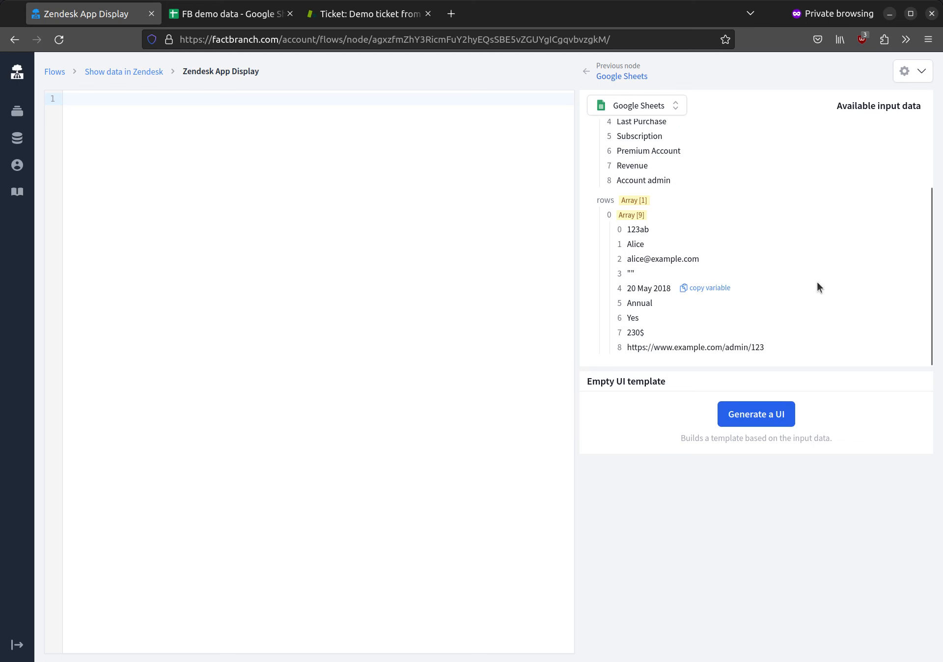
click(769, 415)
Generate a UI template listing each sheet field and value, review its code, then return to 'Show data in Zendesk'
click(769, 415)
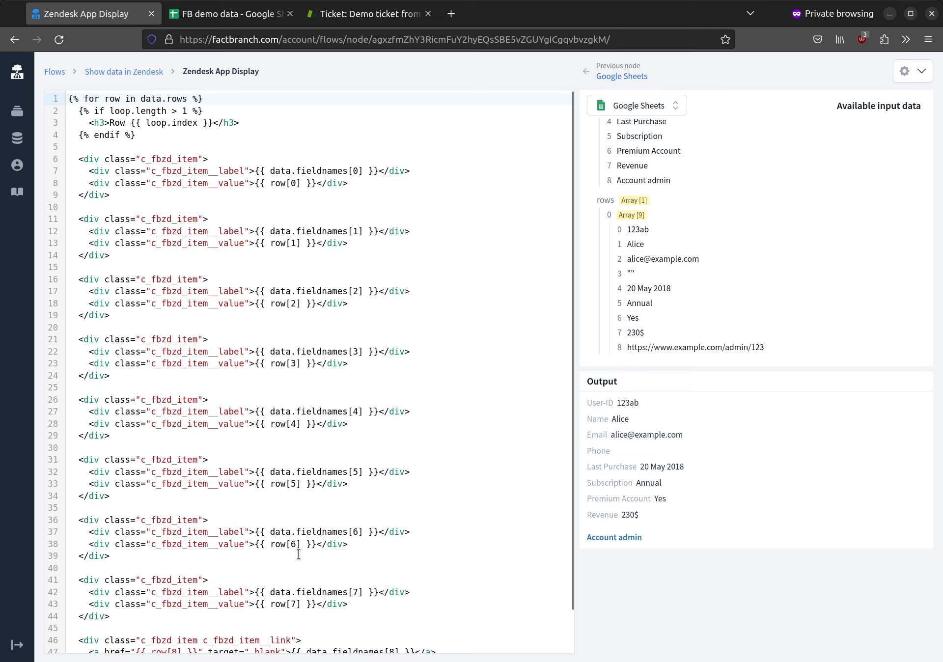
scroll(299, 551, down, 2)
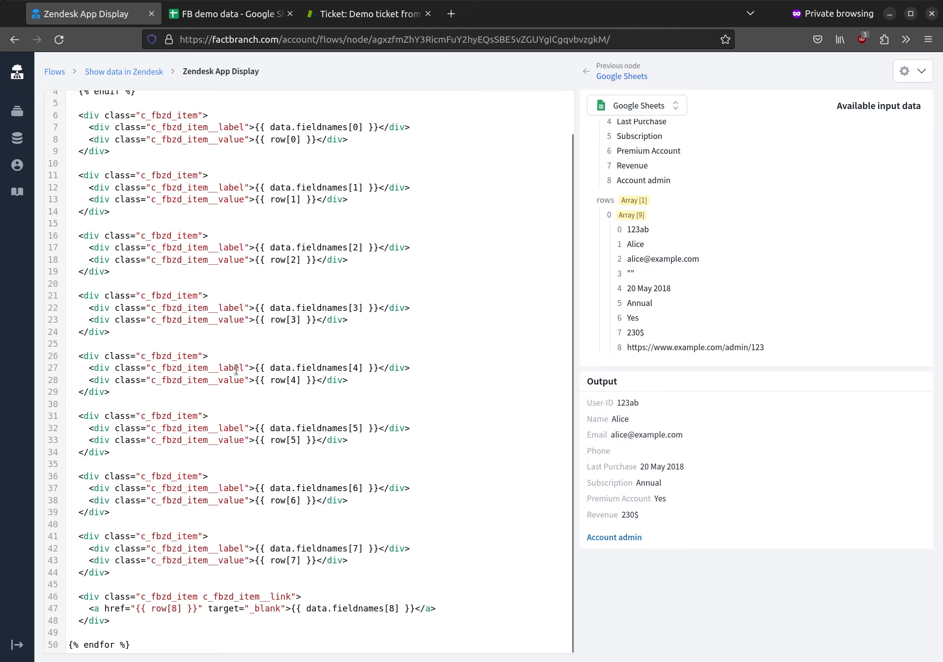
scroll(357, 354, up, 2)
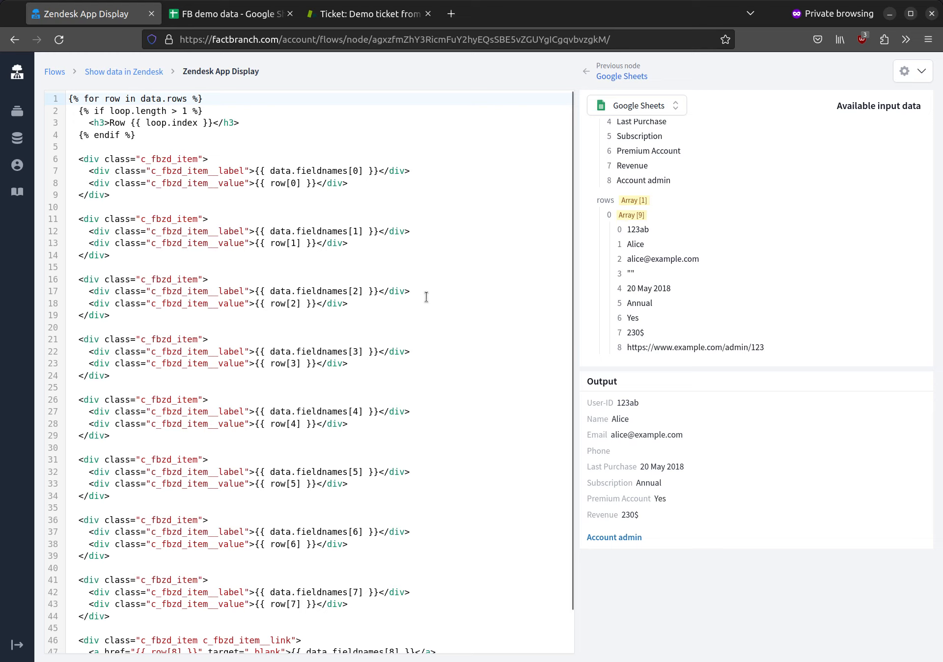
scroll(427, 297, down, 2)
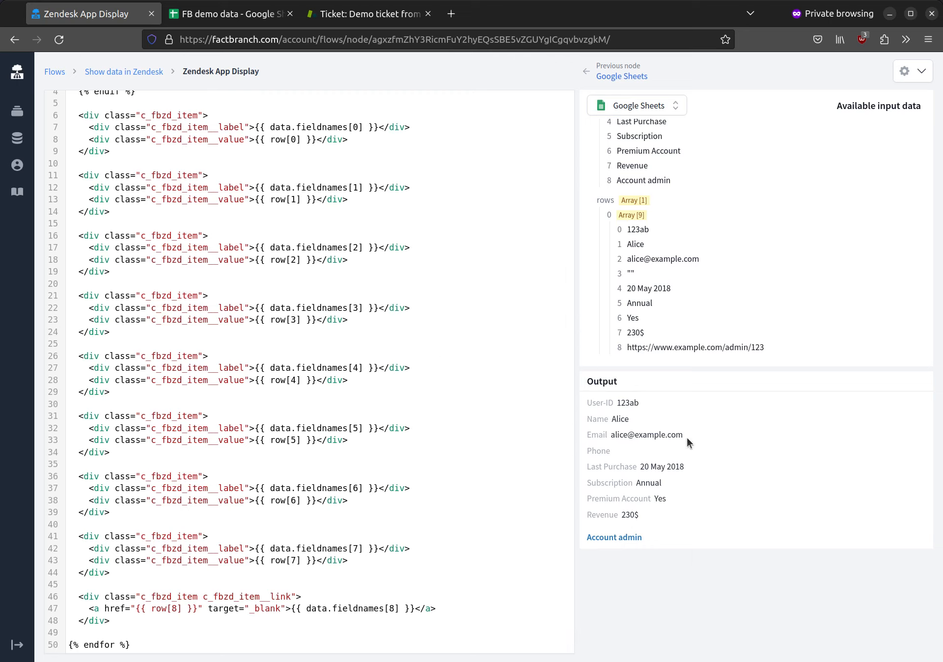
mouse_move(653, 347)
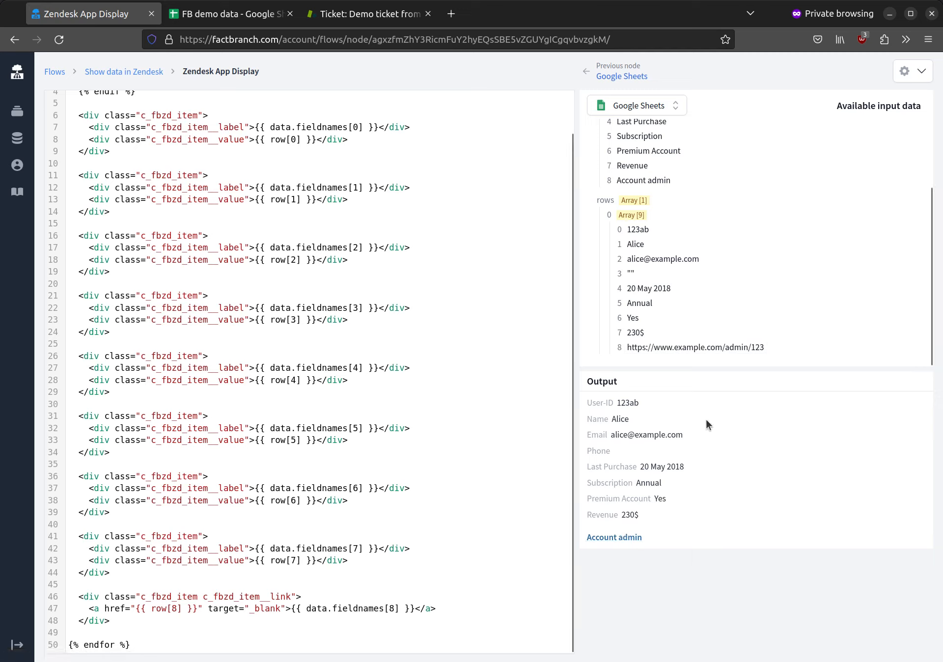
click(114, 72)
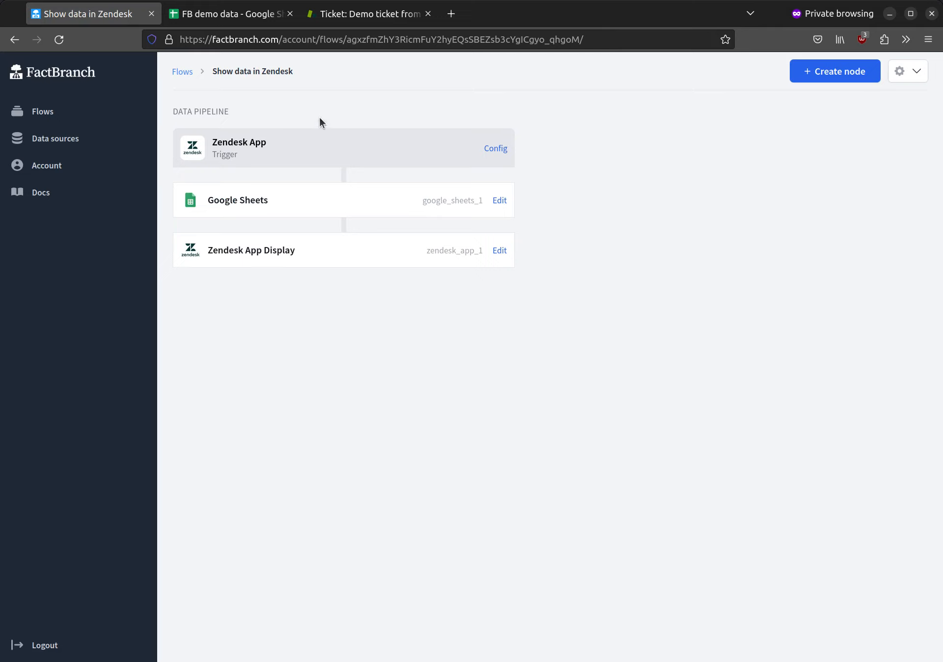
Copy the API key from the Zendesk App trigger's Config page
click(498, 148)
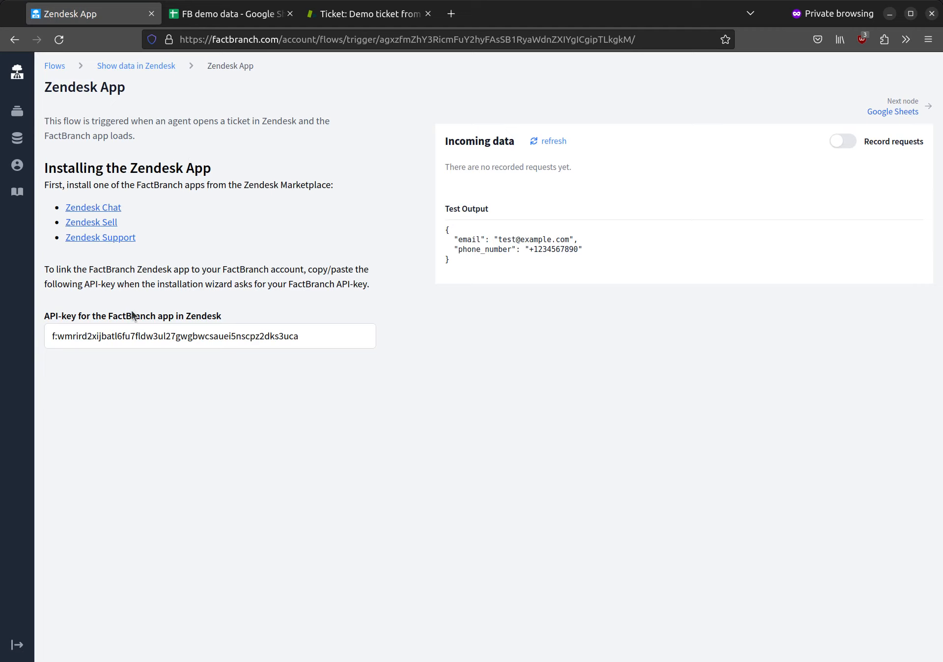
click(147, 334)
right_click(147, 335)
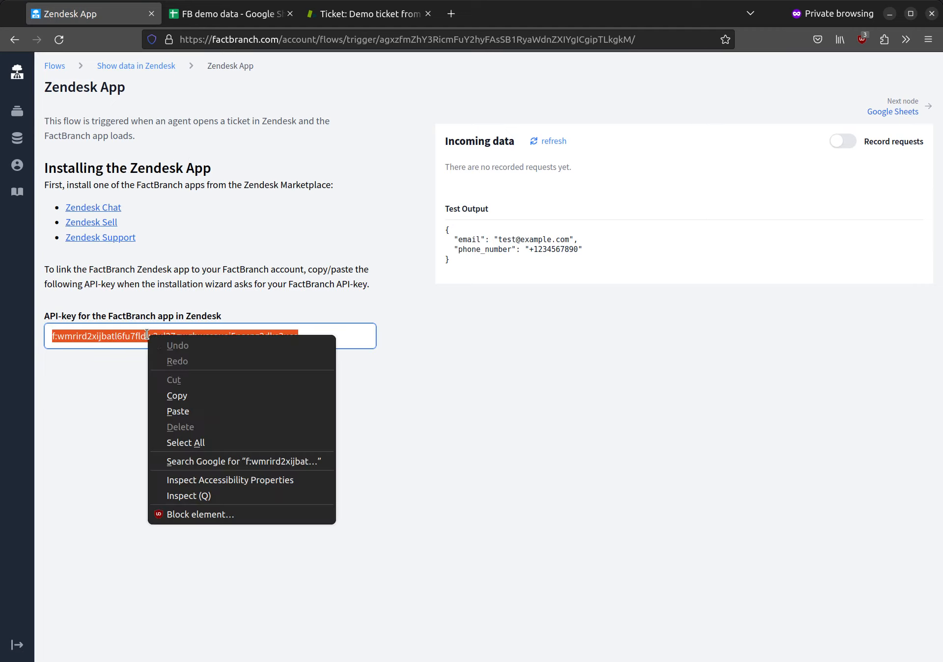
click(208, 398)
click(243, 426)
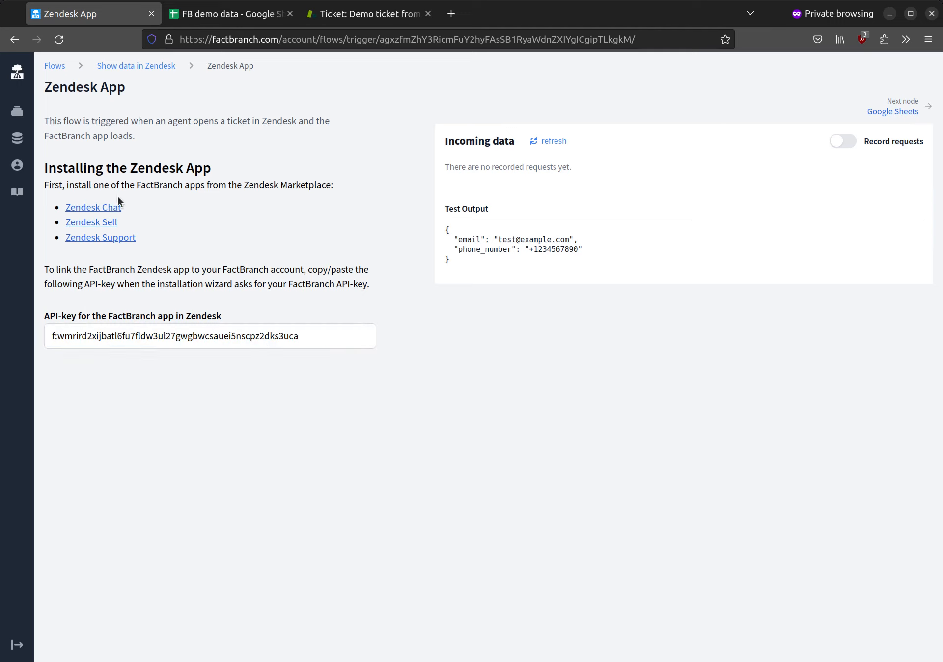
Install the FactBranch Zendesk Support app from the Marketplace into the team's Zendesk account
click(118, 239)
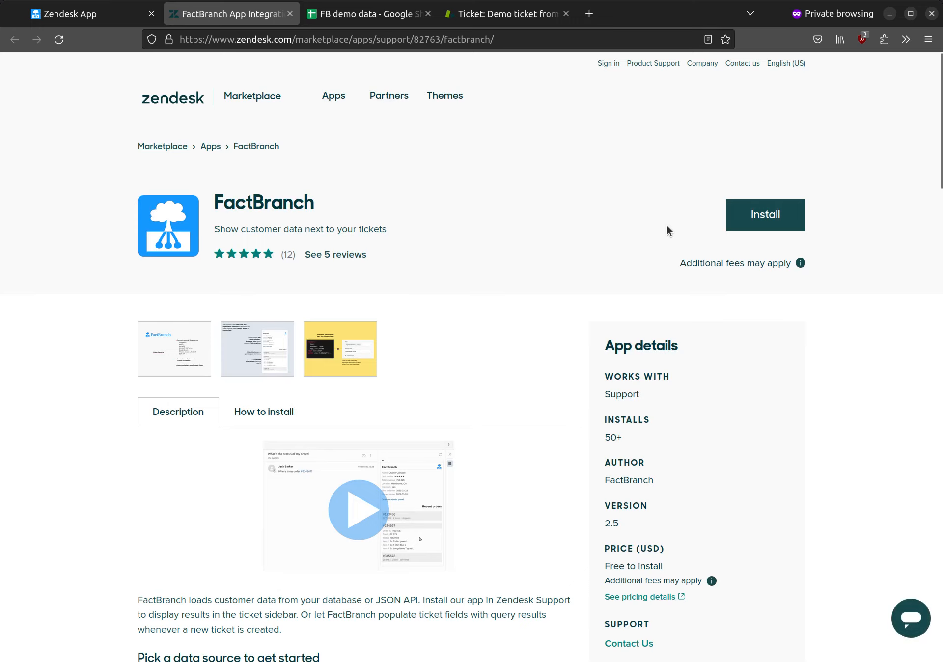
click(766, 214)
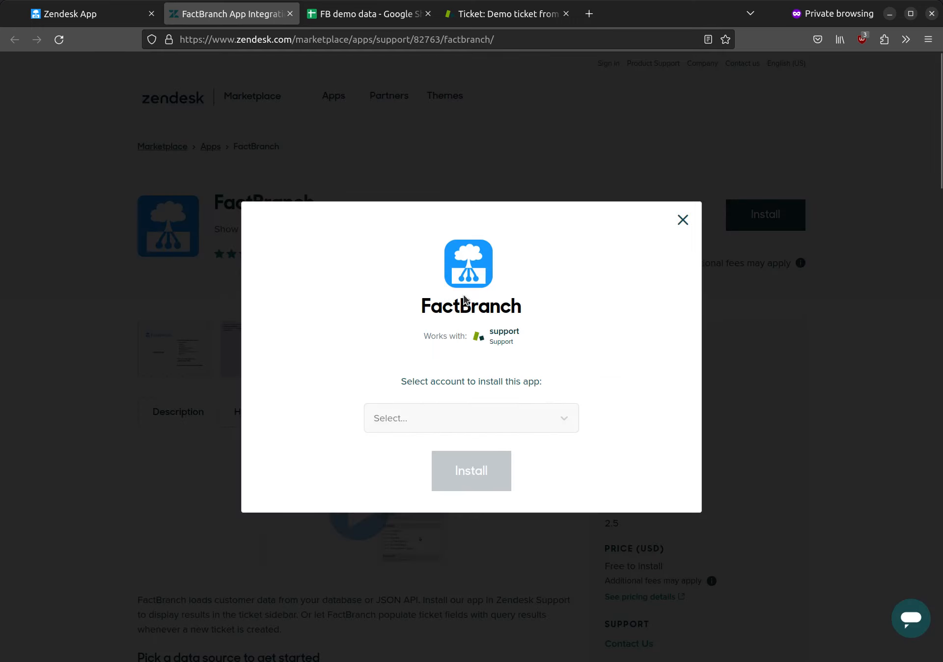
click(480, 421)
click(455, 448)
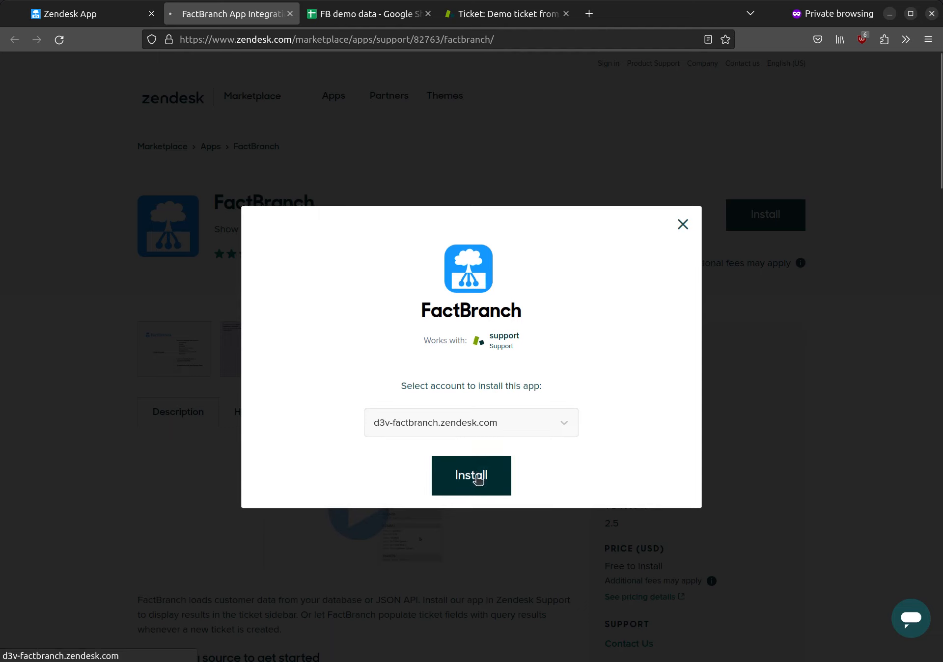
click(471, 474)
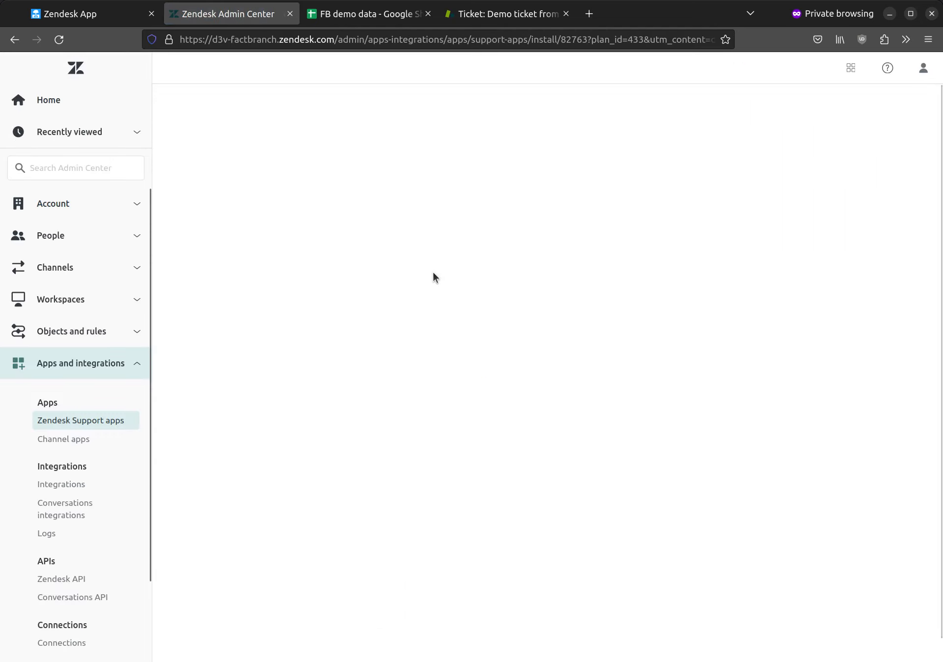
Paste the copied FactBranch API key into the API-key field and complete the installation
scroll(418, 264, down, 2)
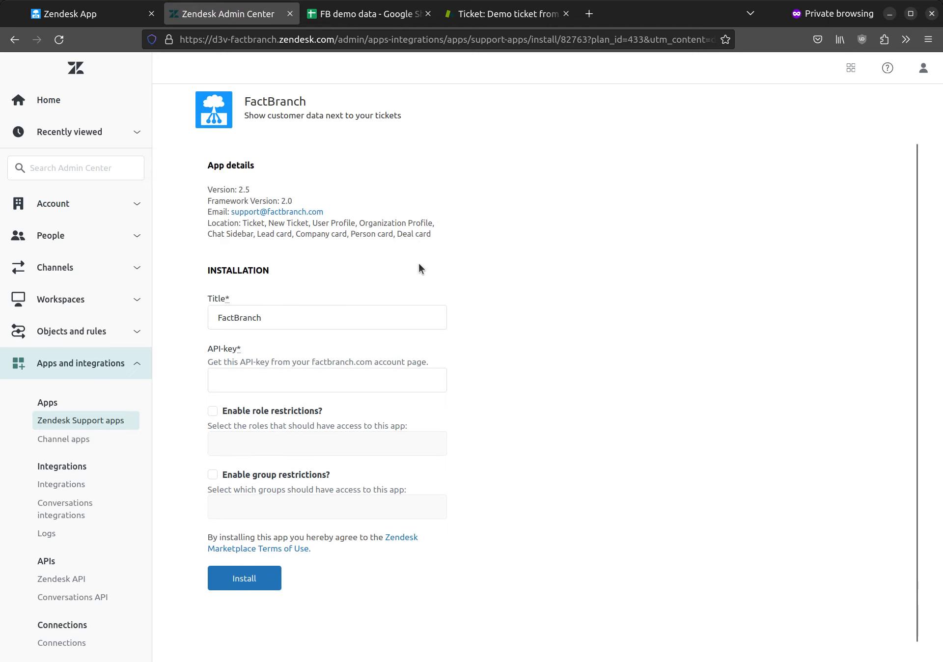
click(278, 317)
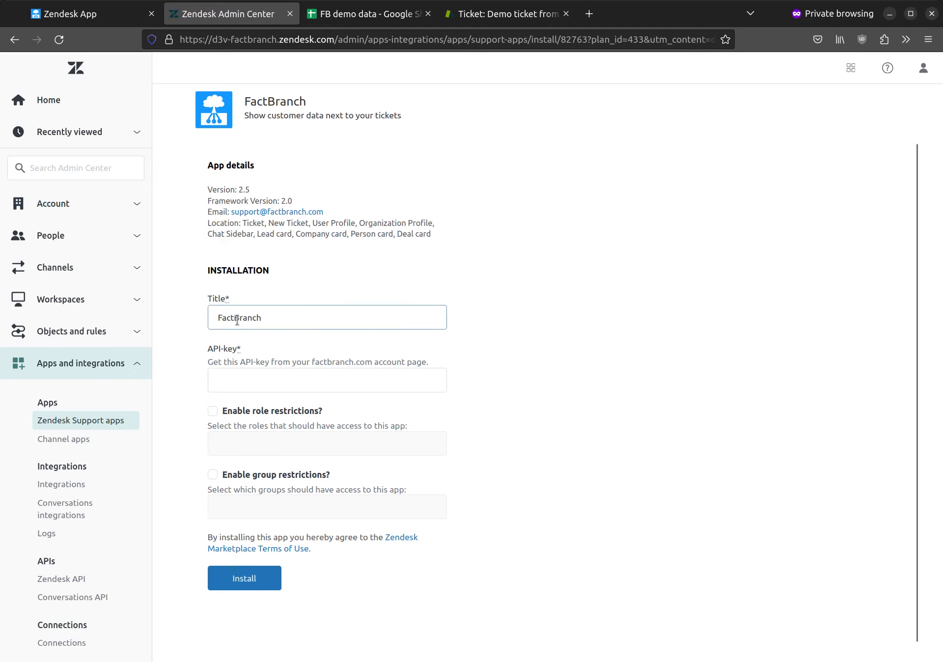
click(297, 382)
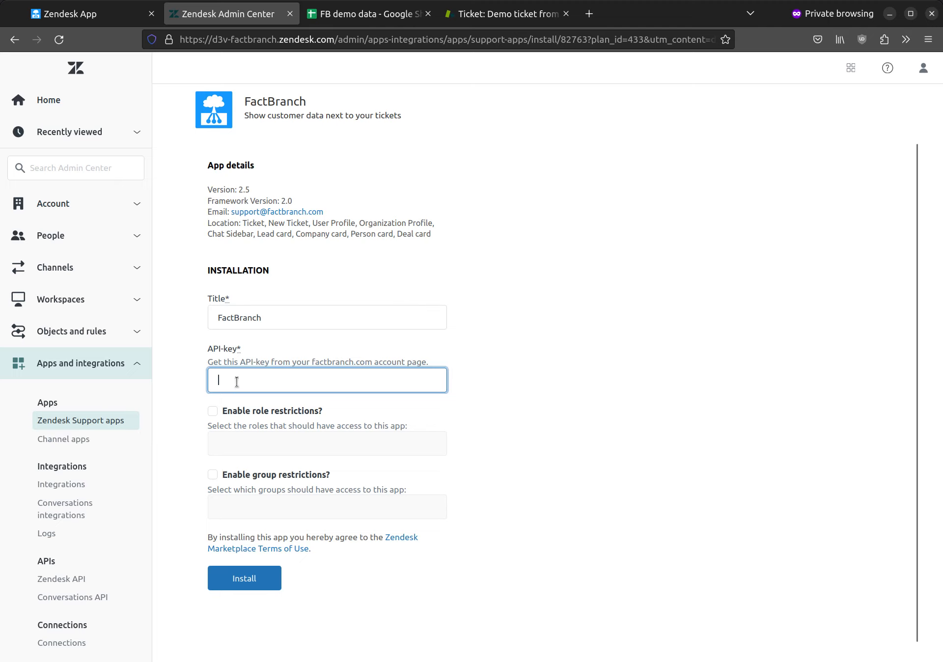
key(ctrl+v)
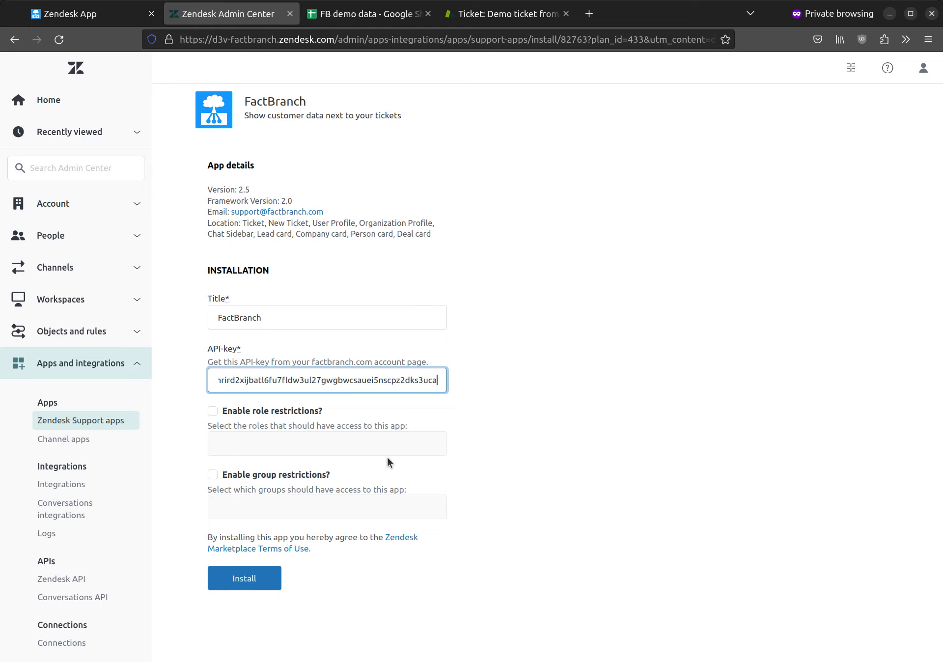
click(263, 580)
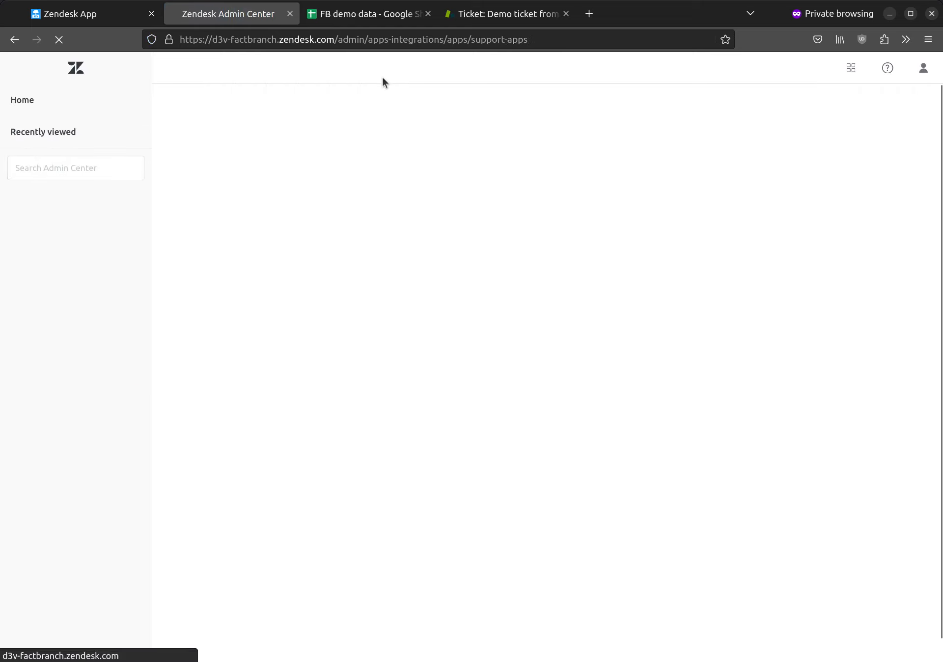
Close and reopen the demo ticket from Your unsolved tickets, then reload all sidebar apps
click(479, 19)
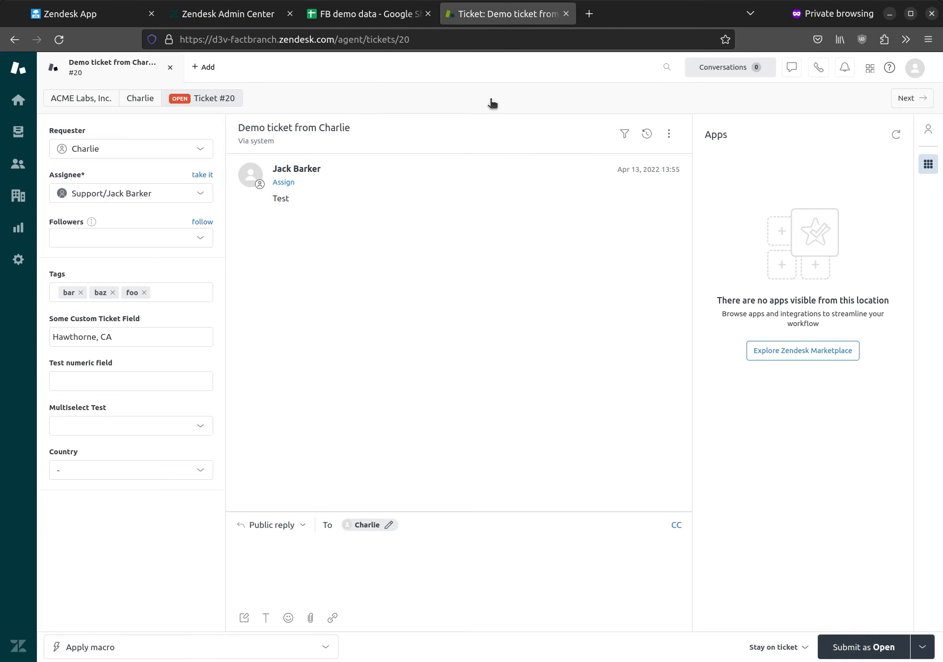
click(170, 68)
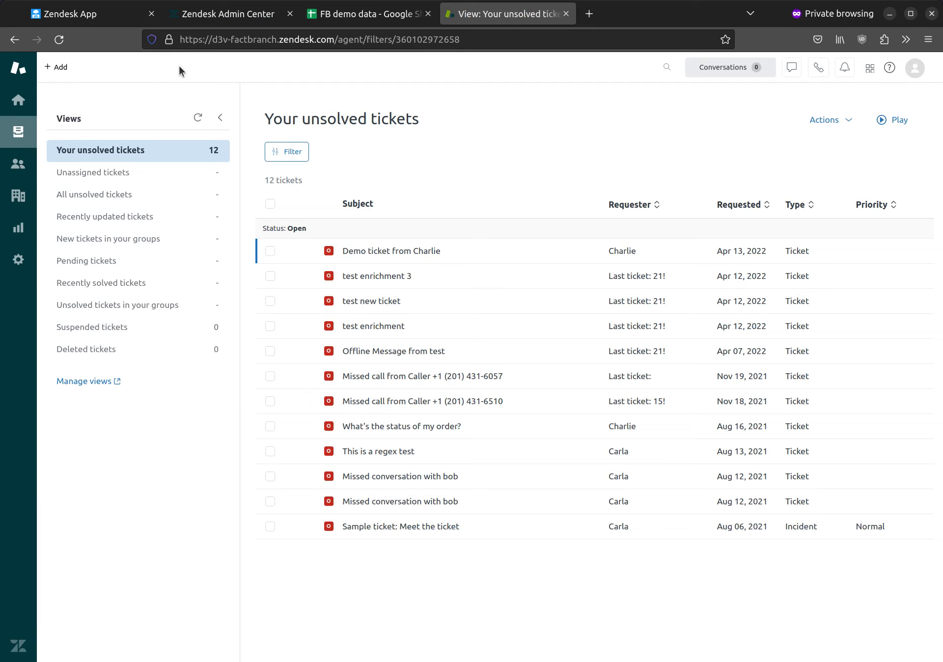
click(423, 251)
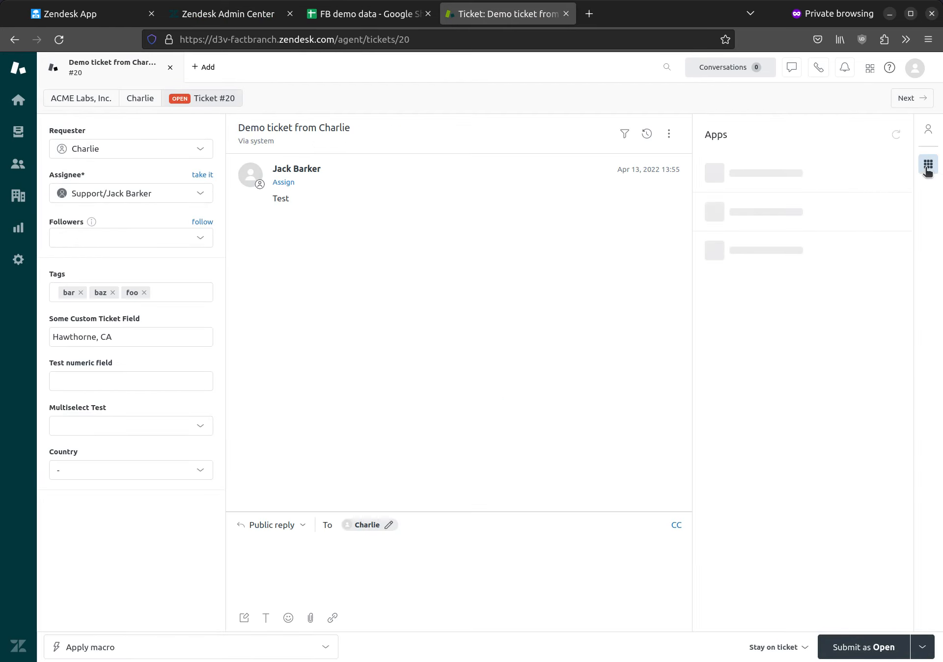
click(896, 135)
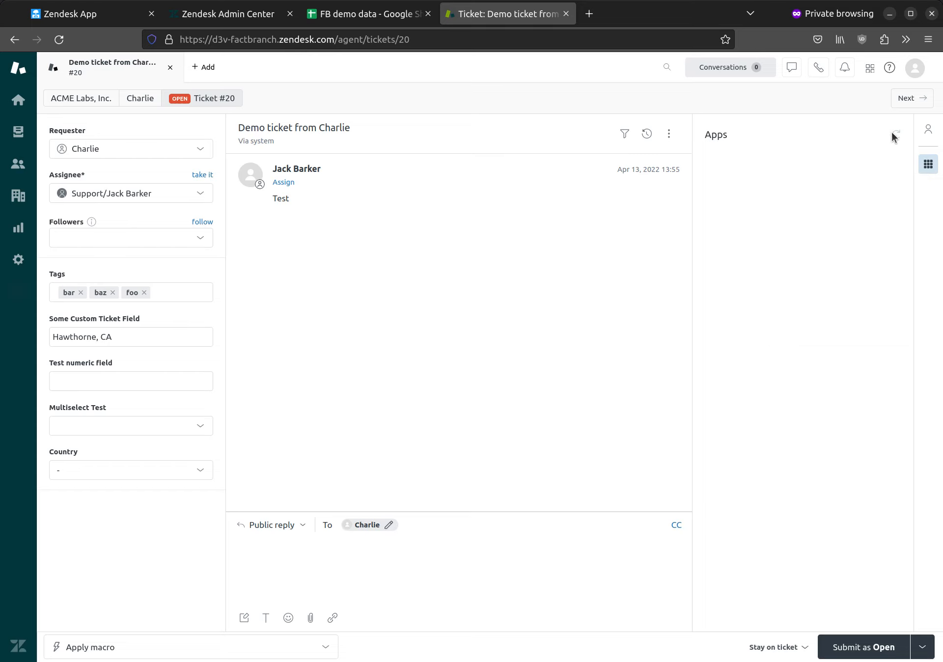